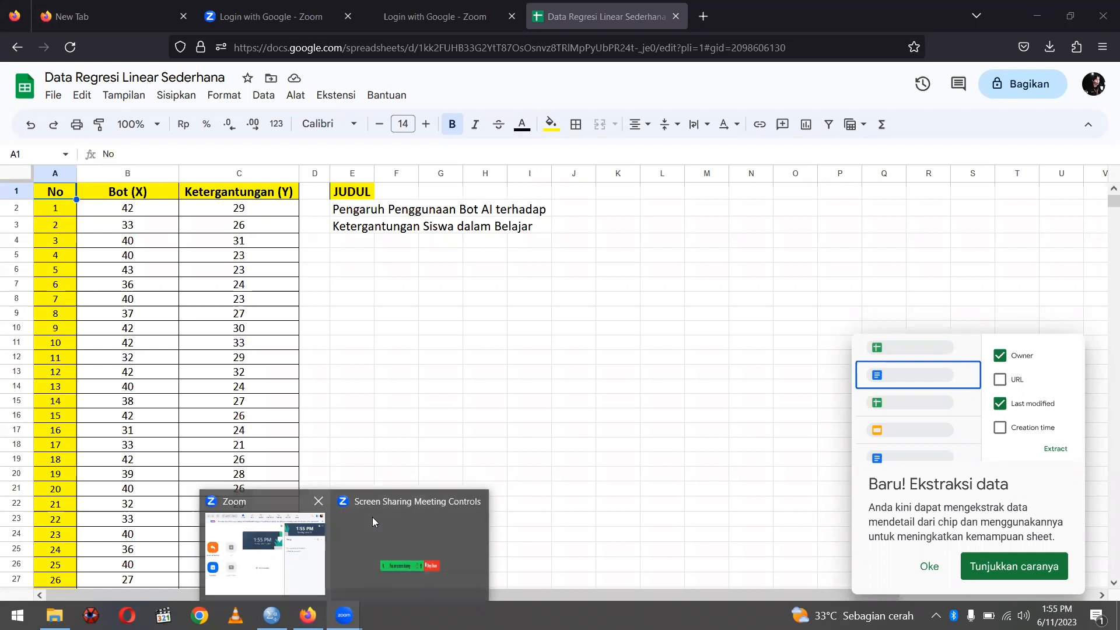
Step: Return to the Google Sheets data and select the Bot (X) and Ketergantungan (Y) values in B2:C54
{"action": "left_click", "coordinate": [271, 616]}
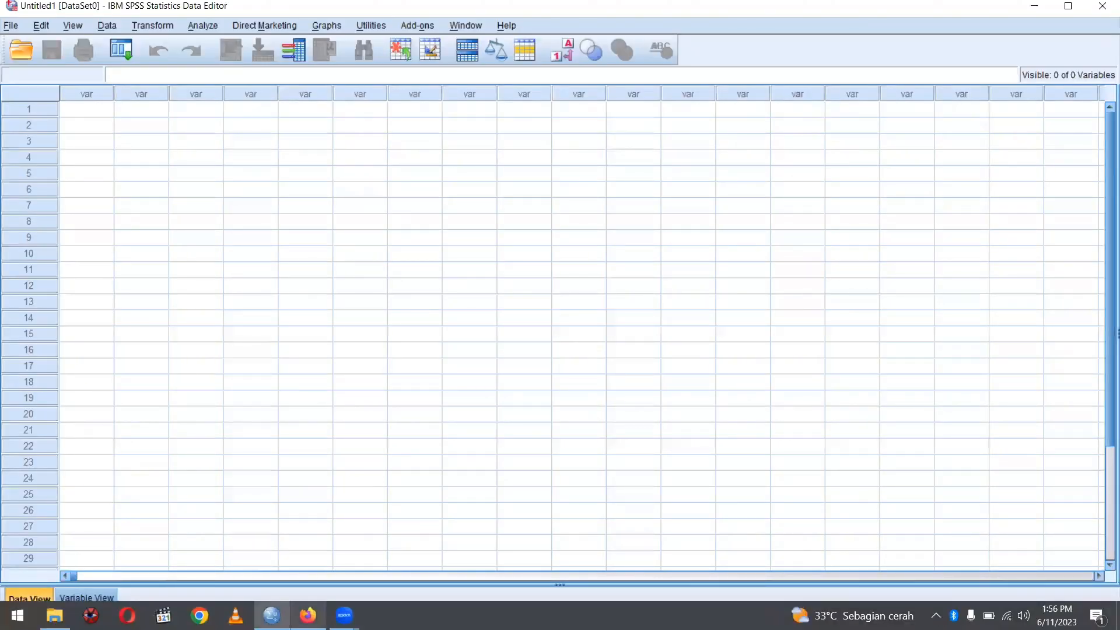
{"action": "left_click", "coordinate": [305, 615]}
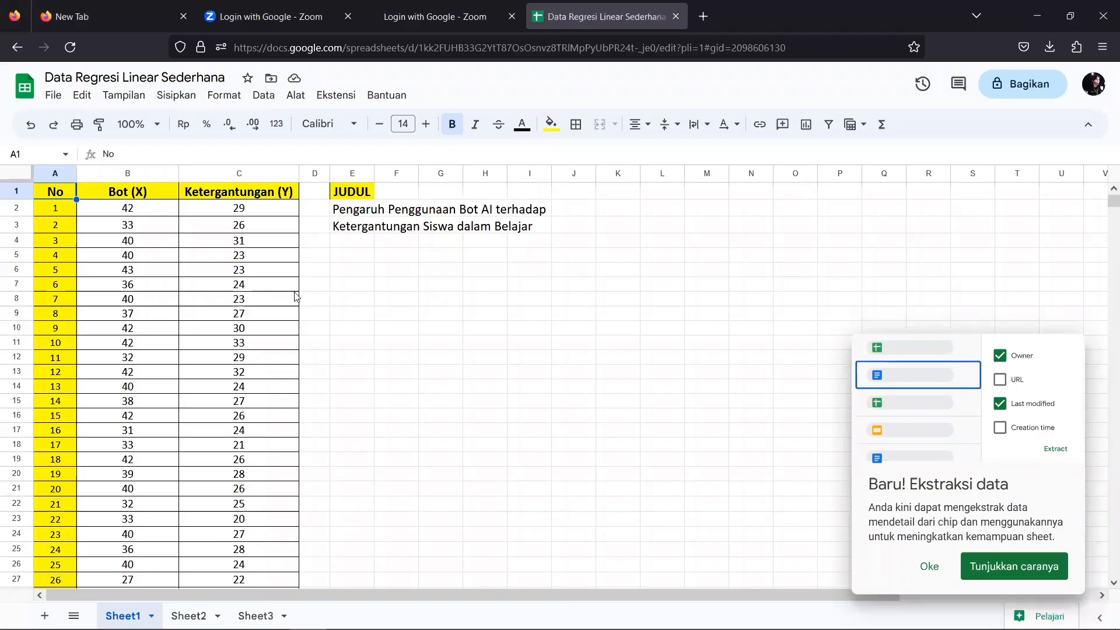
{"action": "left_click", "coordinate": [123, 212]}
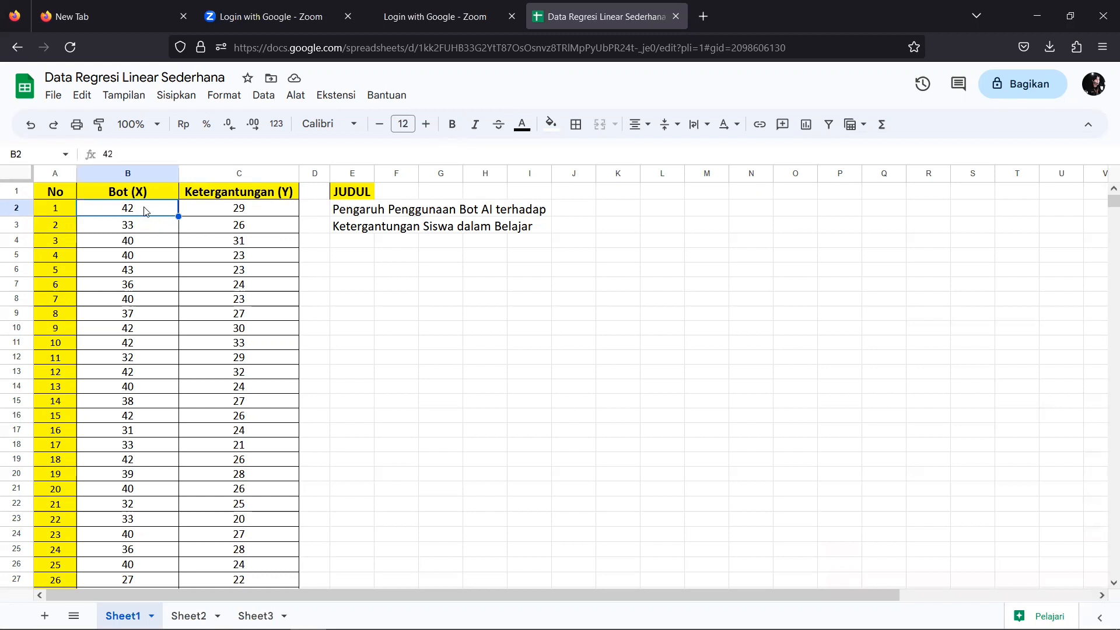
{"action": "left_click", "coordinate": [208, 299], "text": "shift"}
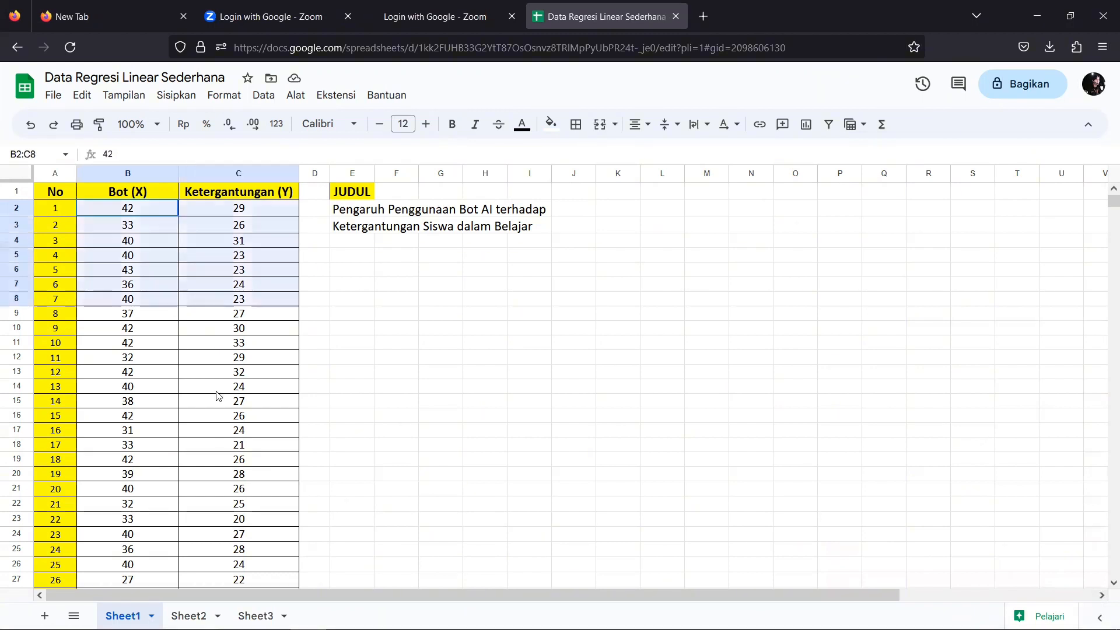
{"action": "left_click_drag", "start_coordinate": [224, 445], "coordinate": [223, 498]}
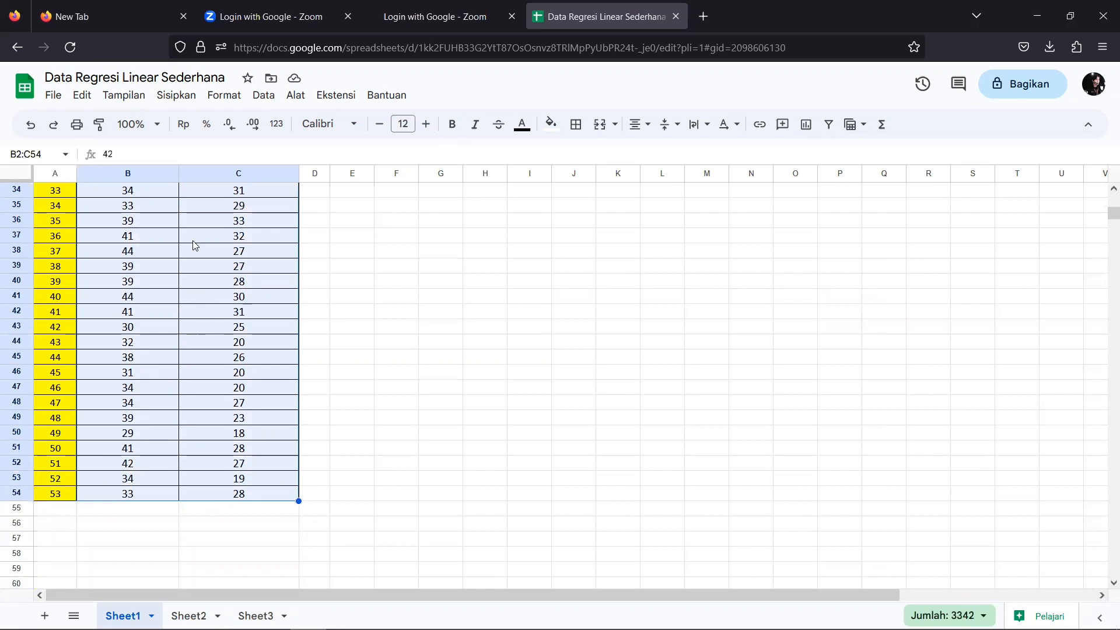
{"action": "scroll", "coordinate": [195, 246], "scroll_direction": "up", "scroll_amount": 3}
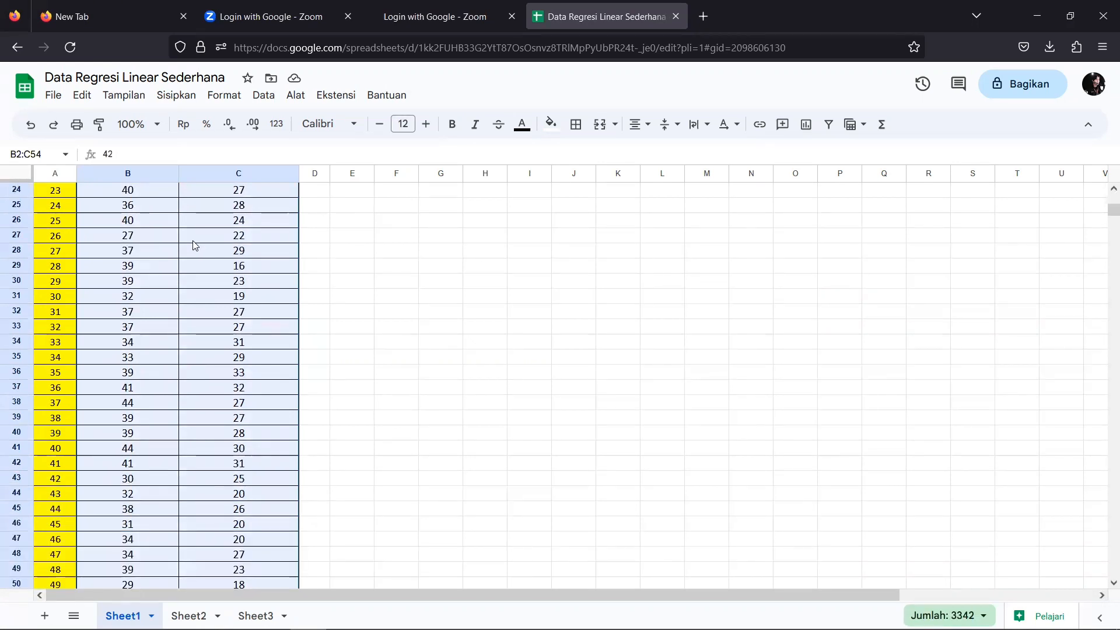
Step: Switch to SPSS Statistics and define two variables named X and Y
{"action": "mouse_move", "coordinate": [281, 629]}
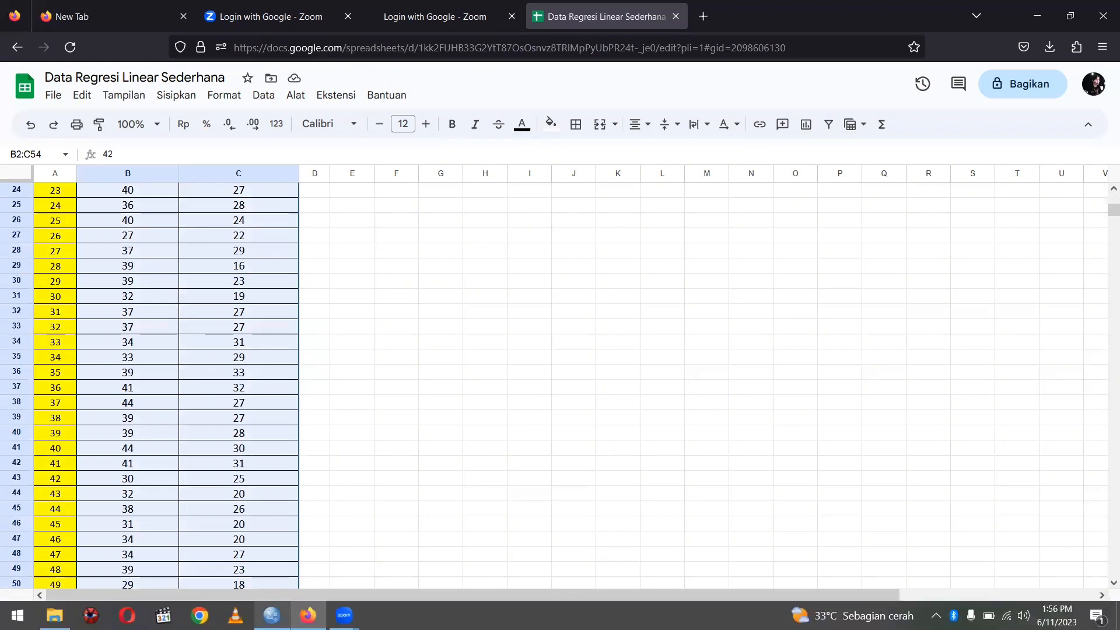
{"action": "left_click", "coordinate": [272, 615]}
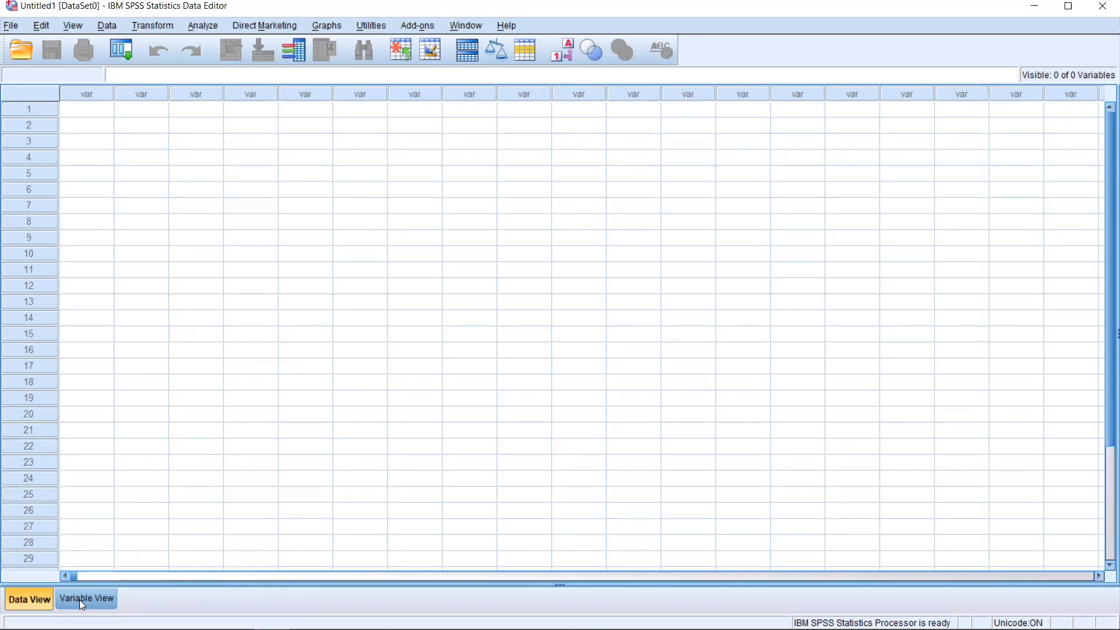
{"action": "left_click", "coordinate": [80, 600]}
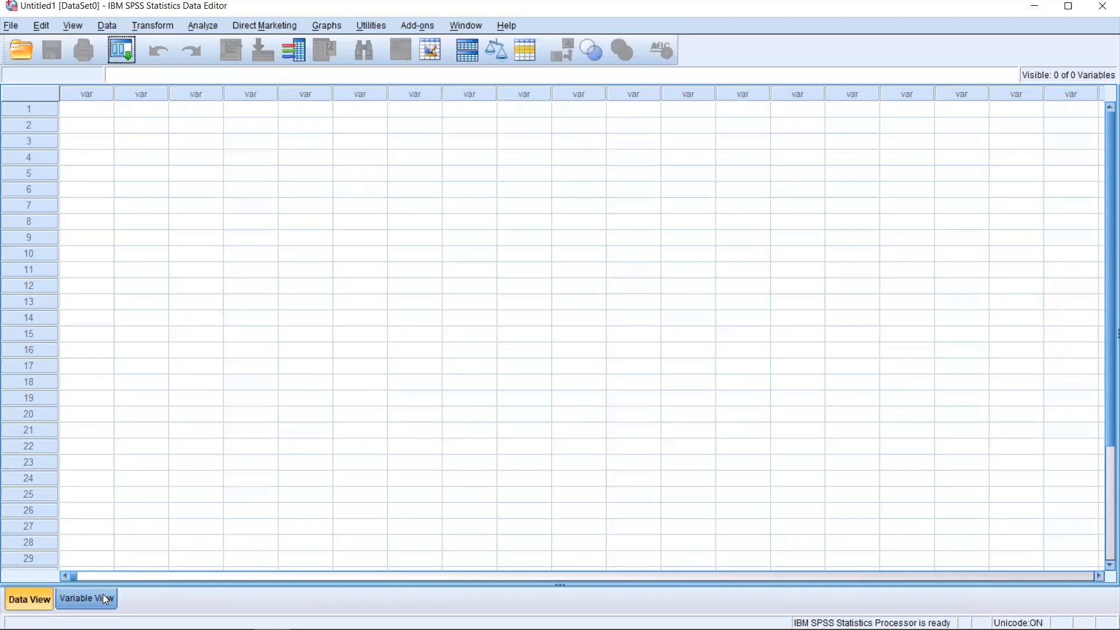
{"action": "left_click", "coordinate": [106, 600]}
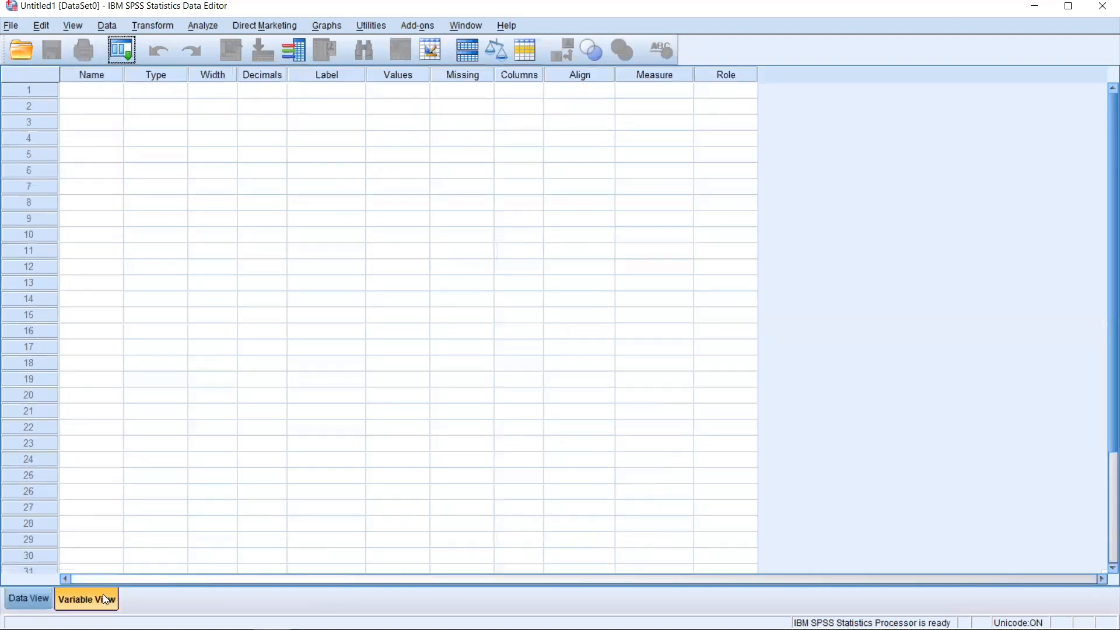
{"action": "left_click", "coordinate": [81, 95]}
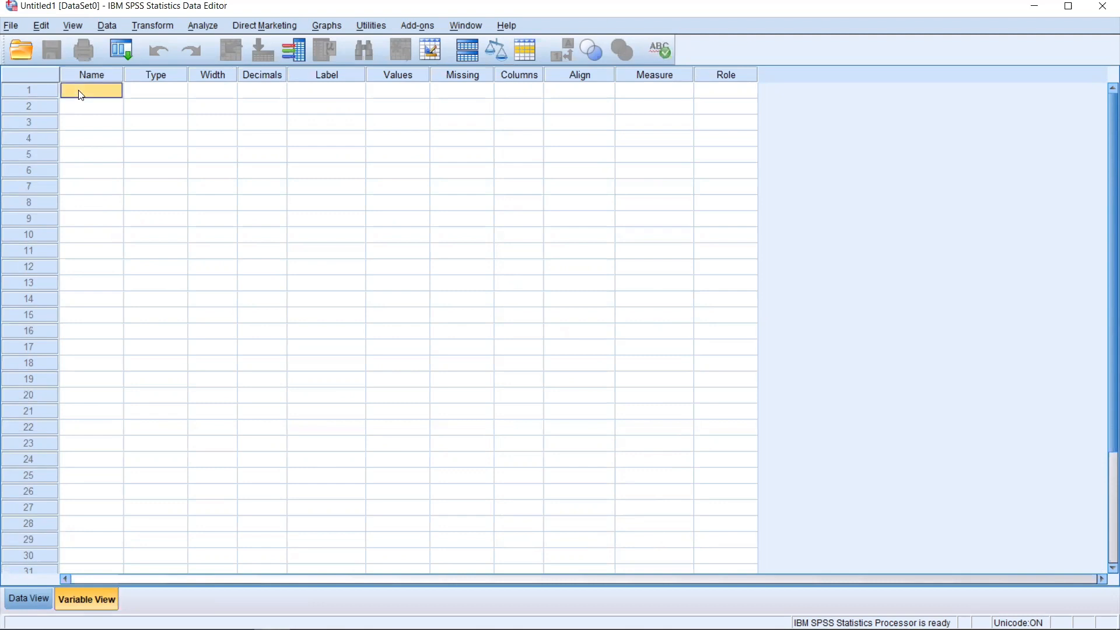
{"action": "left_click", "coordinate": [79, 91]}
{"action": "type", "text": "X"}
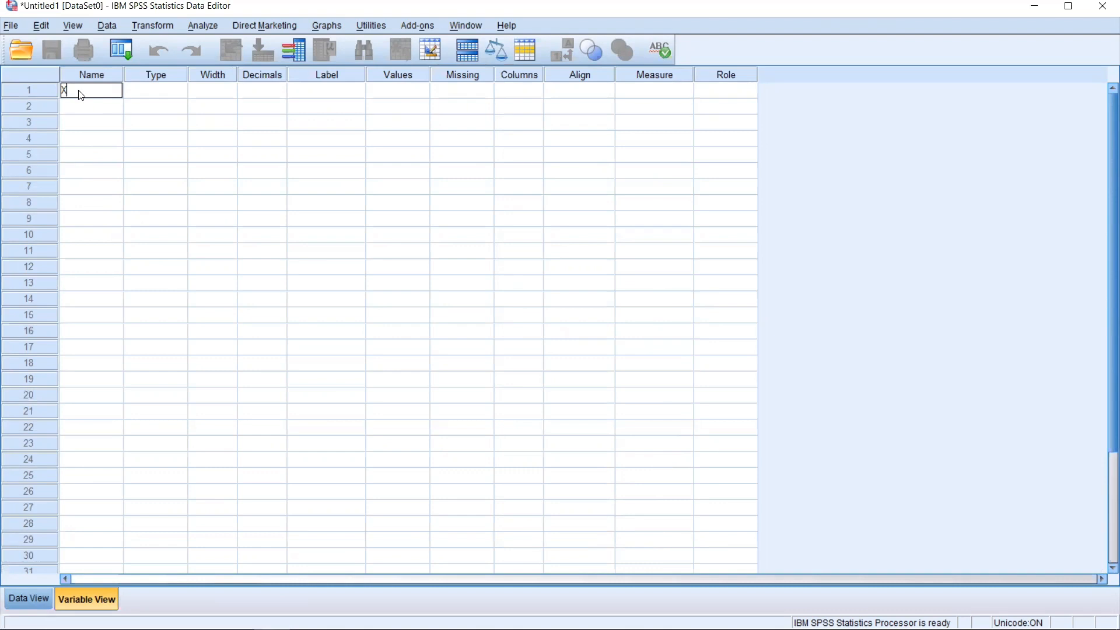
{"action": "key", "text": "Return"}
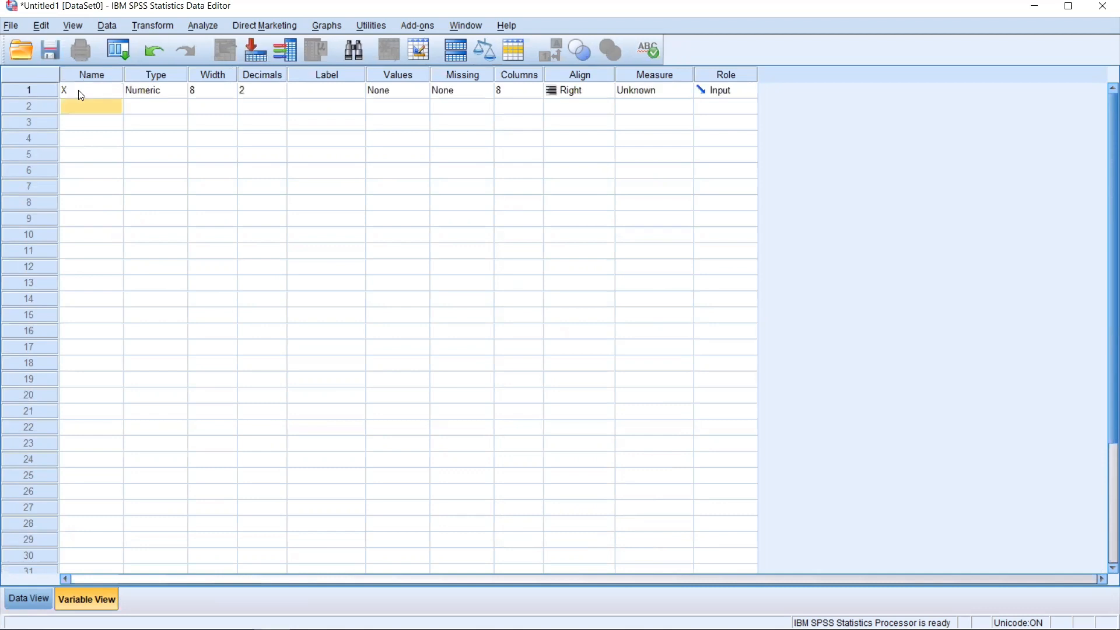
{"action": "type", "text": "Y"}
Step: Label variable X as Bot and variable Y as Ketergantungan, and go back to the data grid
{"action": "left_click", "coordinate": [328, 95]}
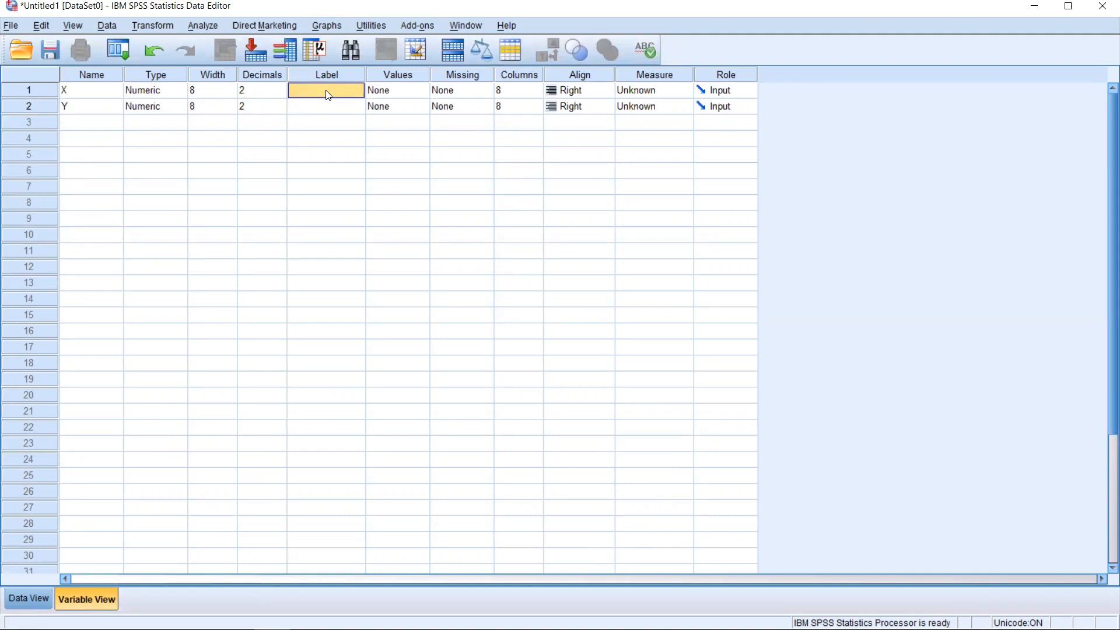
{"action": "left_click", "coordinate": [328, 93]}
{"action": "type", "text": "Bot"}
{"action": "left_click", "coordinate": [306, 112]}
{"action": "left_click", "coordinate": [305, 110]}
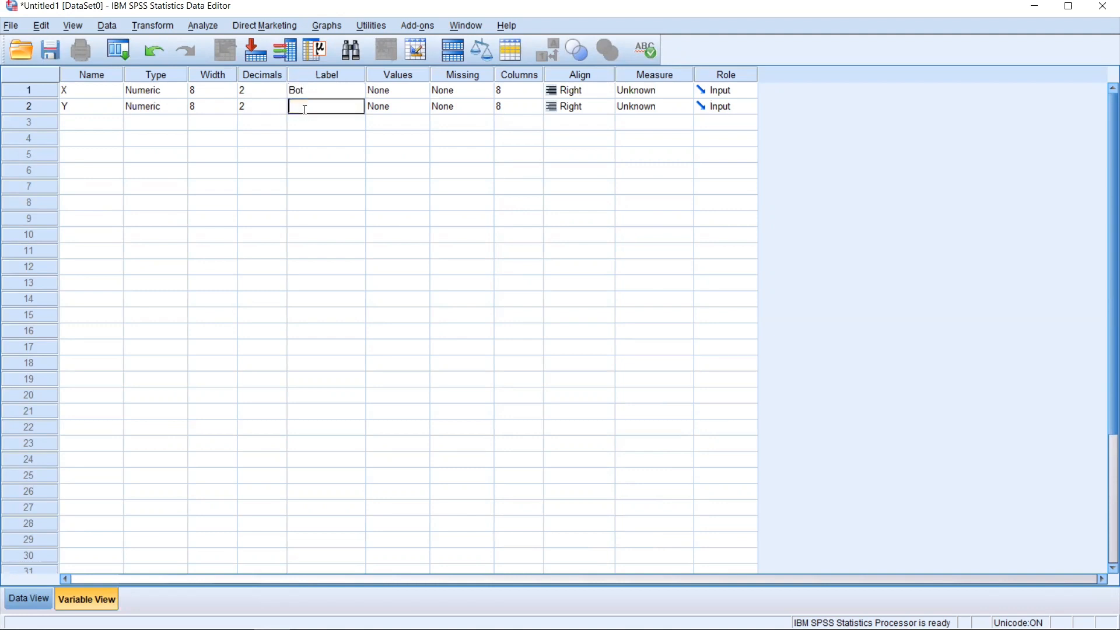
{"action": "type", "text": "Ketergantungan"}
{"action": "left_click", "coordinate": [20, 605]}
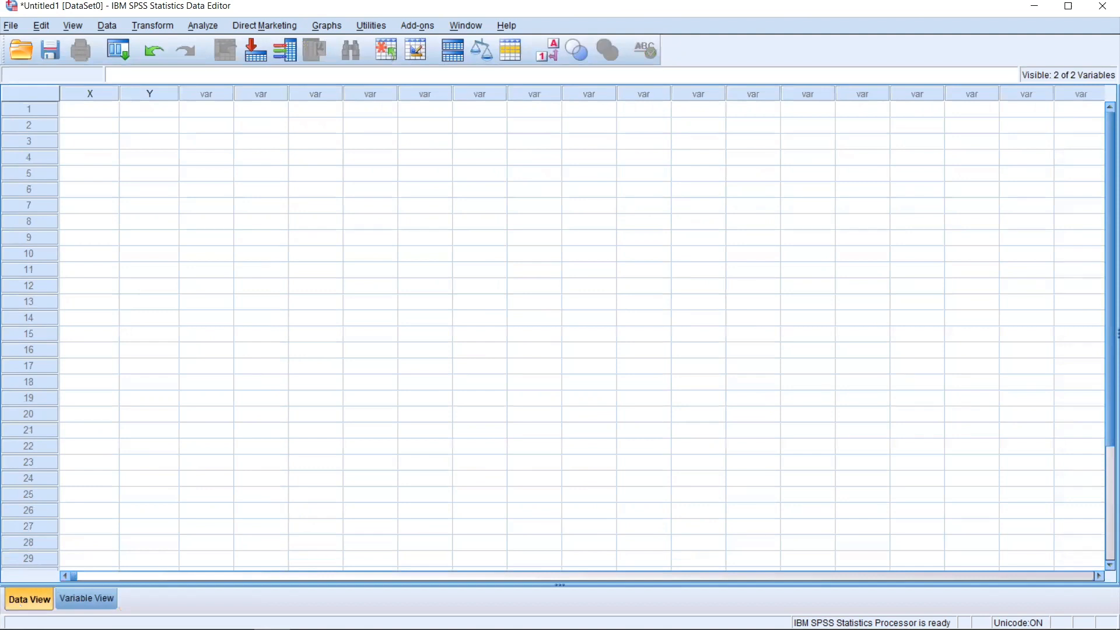
Step: Switch to the Google Sheets data and copy the selected range B2:C54
{"action": "mouse_move", "coordinate": [292, 627]}
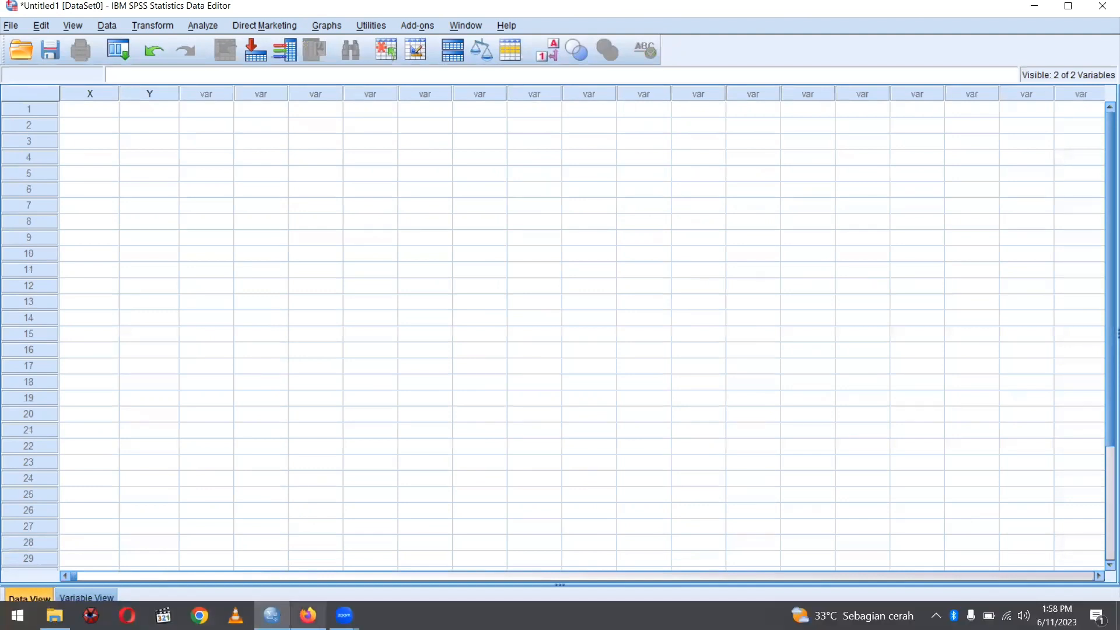
{"action": "left_click", "coordinate": [308, 615]}
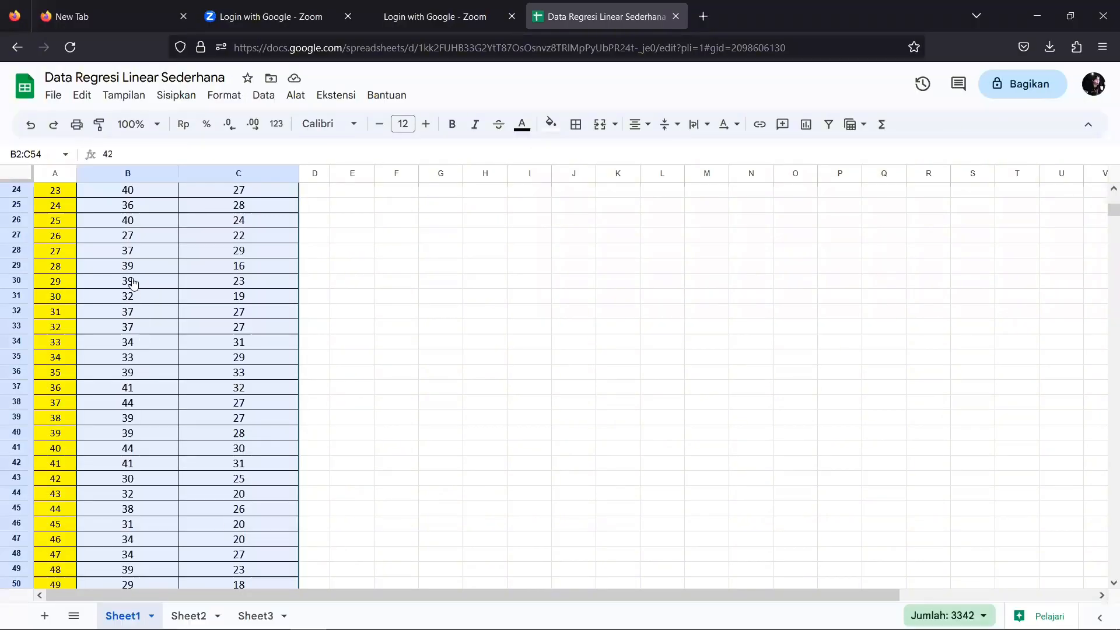
{"action": "right_click", "coordinate": [124, 222]}
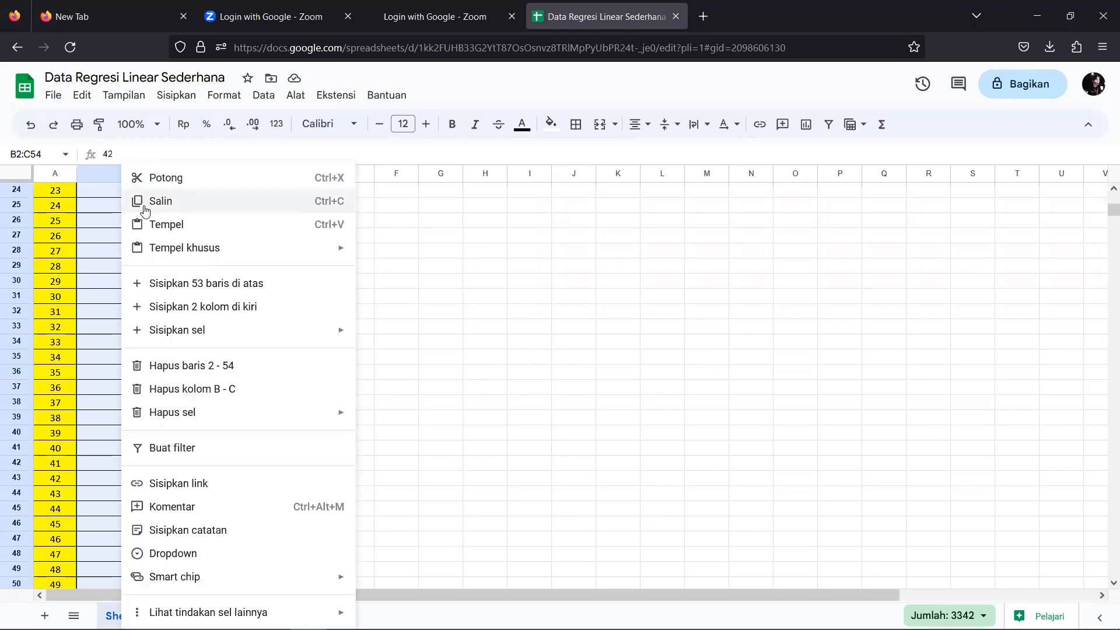
{"action": "left_click", "coordinate": [145, 206]}
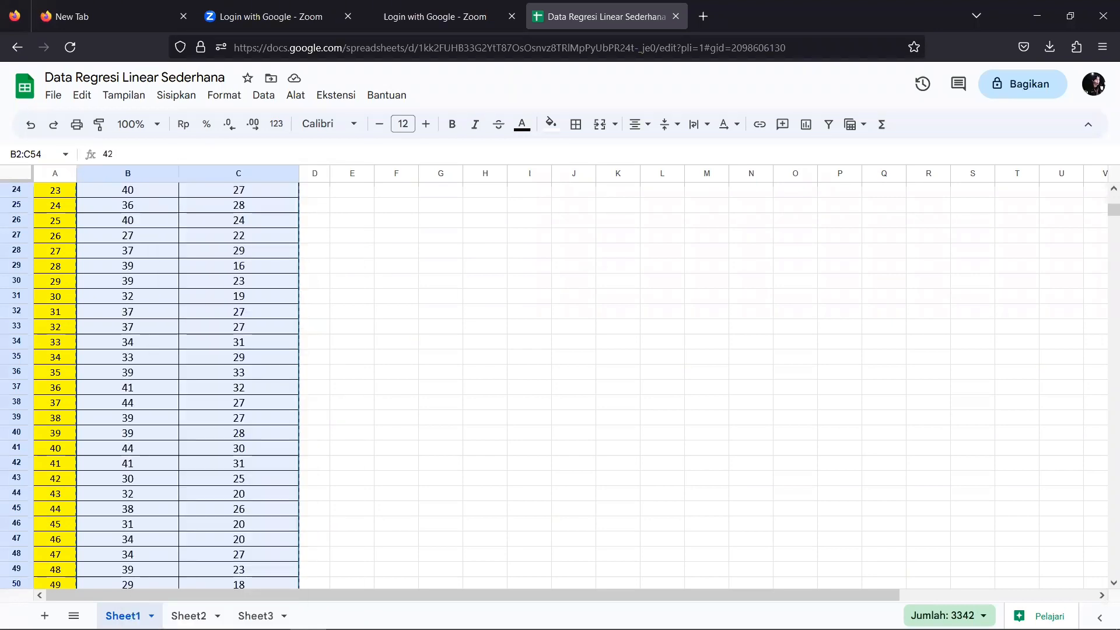
Step: Switch to SPSS Statistics and paste the copied values into columns X and Y starting at row 1
{"action": "mouse_move", "coordinate": [272, 622]}
{"action": "mouse_move", "coordinate": [345, 616]}
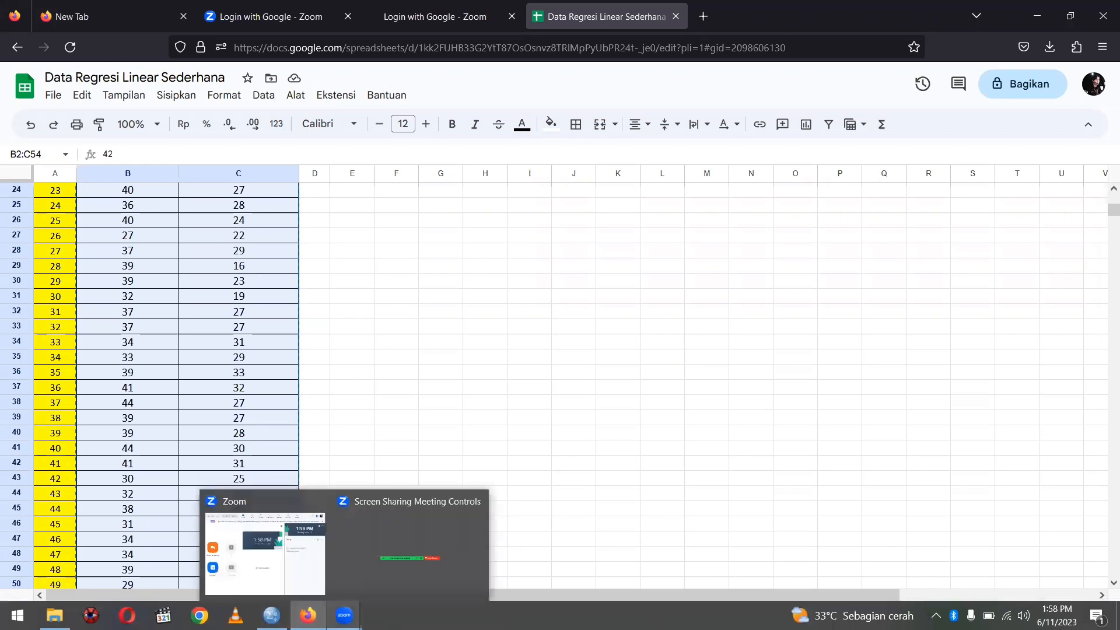
{"action": "left_click", "coordinate": [259, 548]}
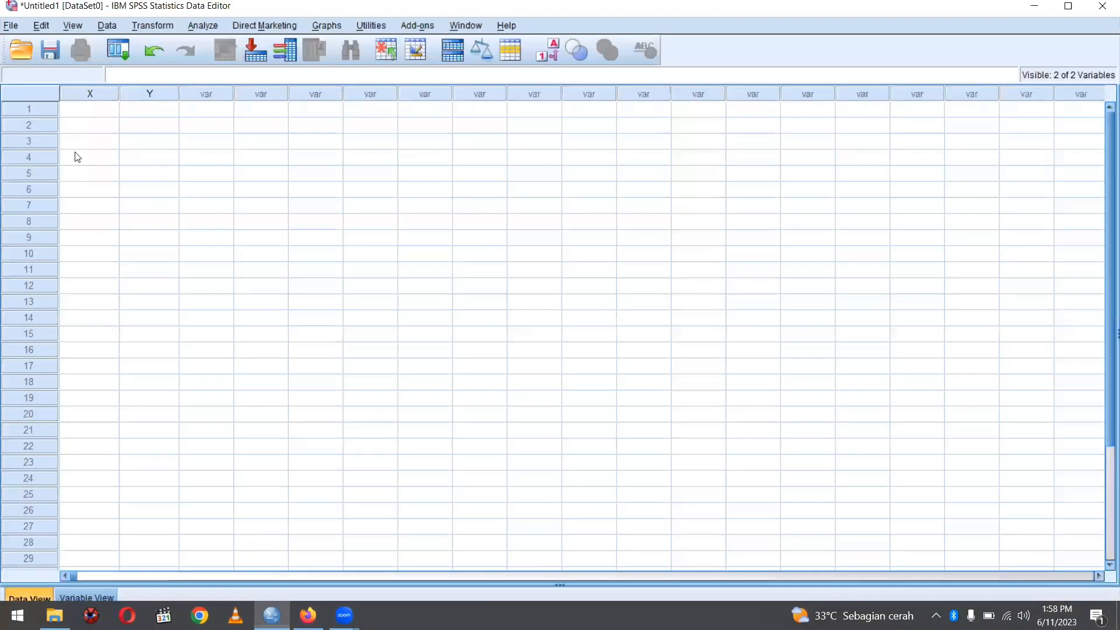
{"action": "left_click", "coordinate": [78, 116]}
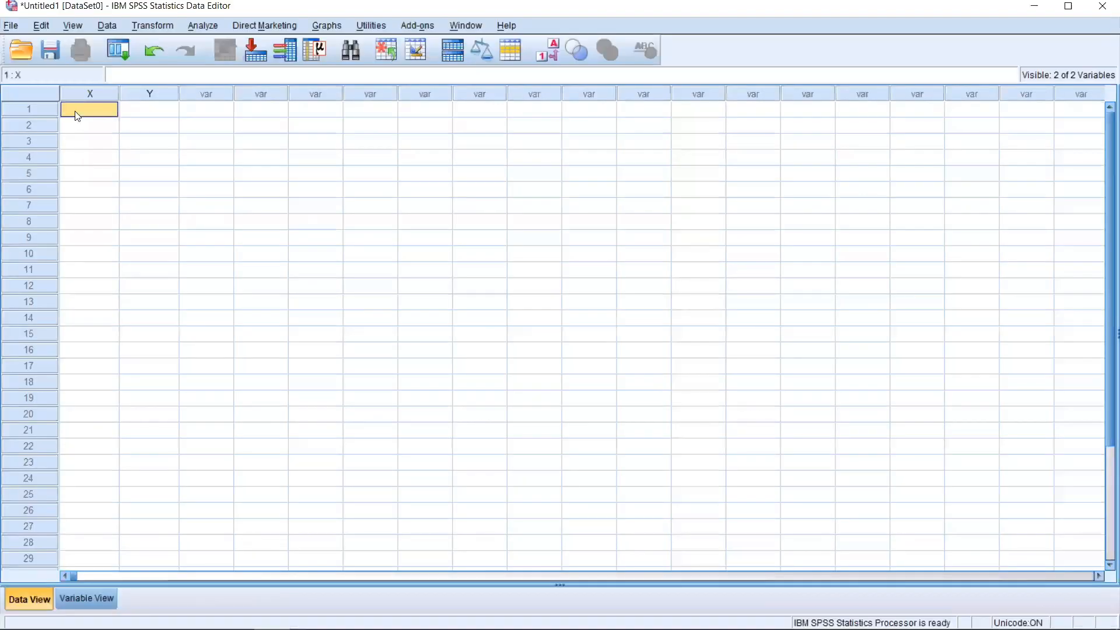
{"action": "right_click", "coordinate": [77, 116]}
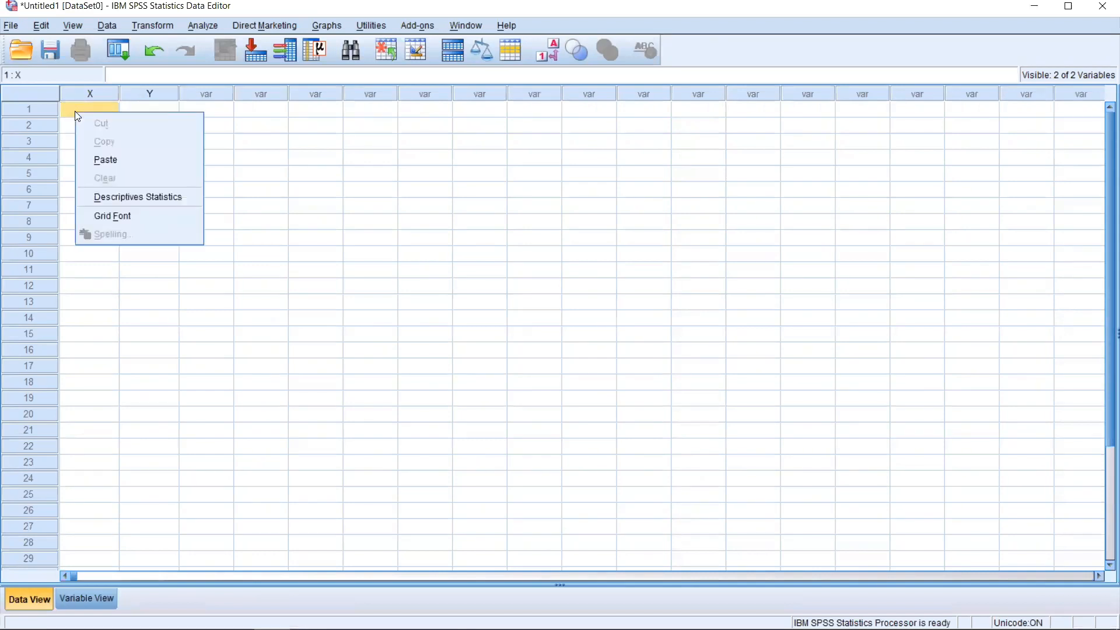
{"action": "left_click", "coordinate": [106, 160]}
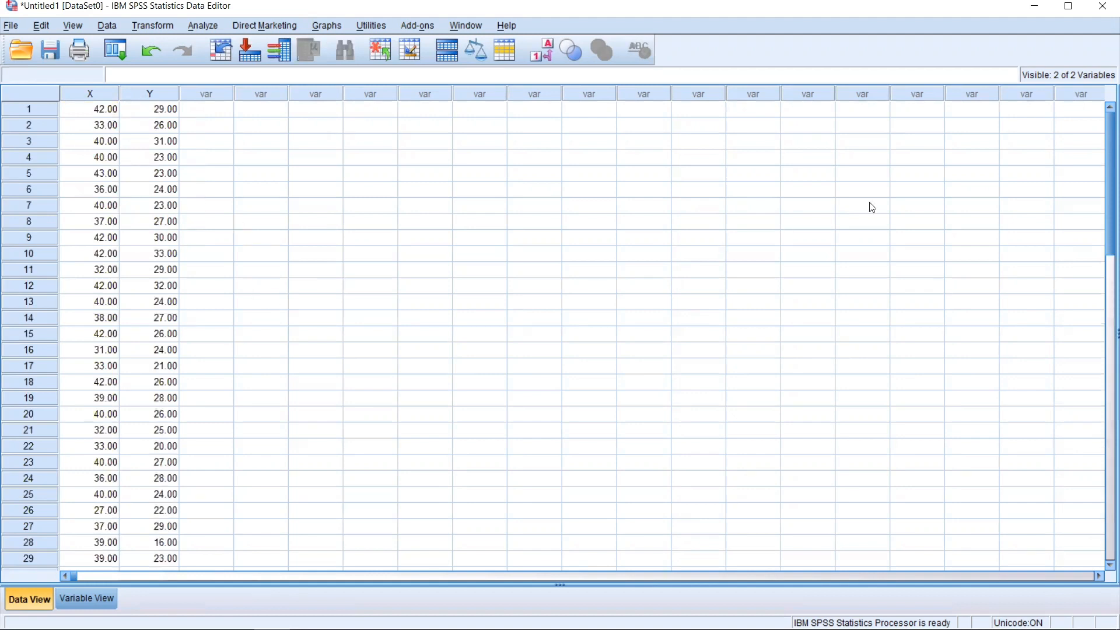
{"action": "left_click_drag", "start_coordinate": [1105, 199], "coordinate": [1101, 167]}
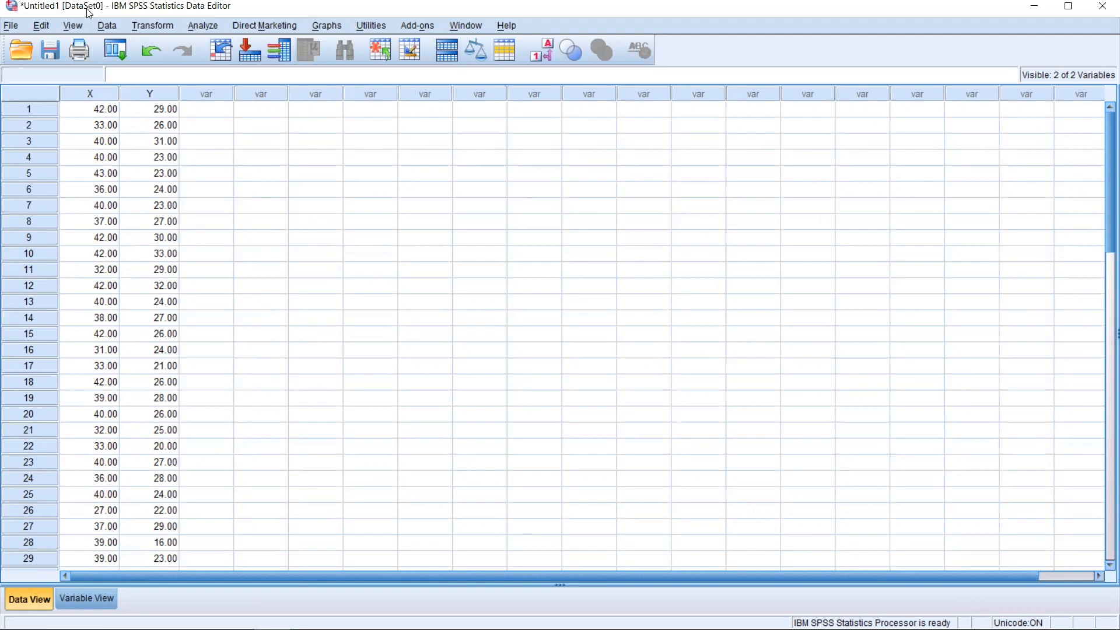
Step: Run a linear regression with Ketergantungan [Y] as dependent and Bot [X] as independent variable, and review the output down to the Coefficients table
{"action": "left_click", "coordinate": [202, 27]}
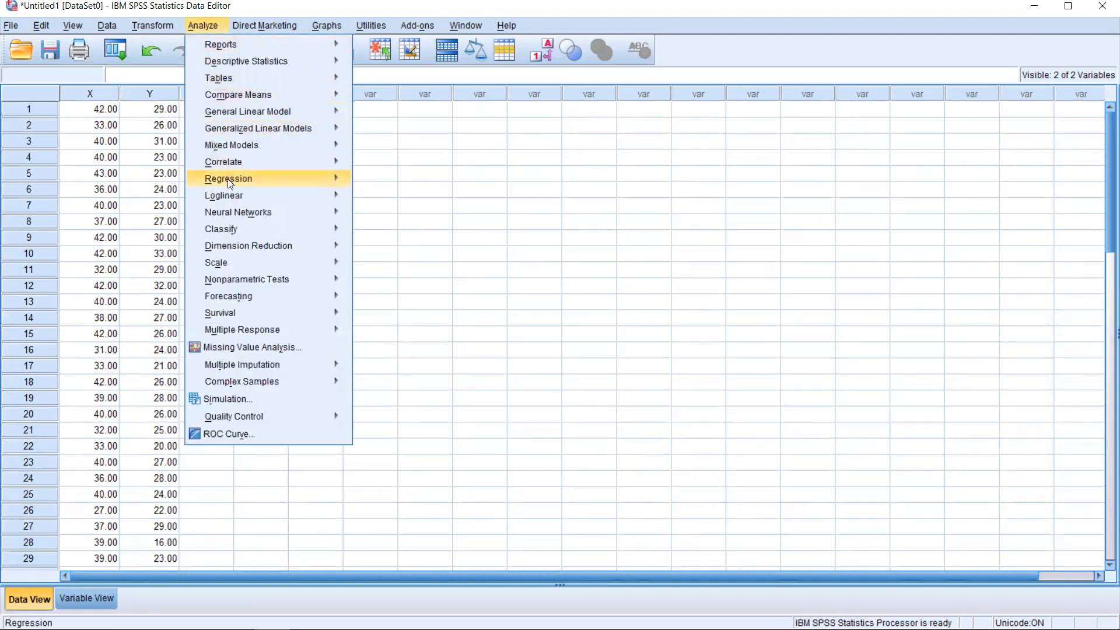
{"action": "mouse_move", "coordinate": [230, 184]}
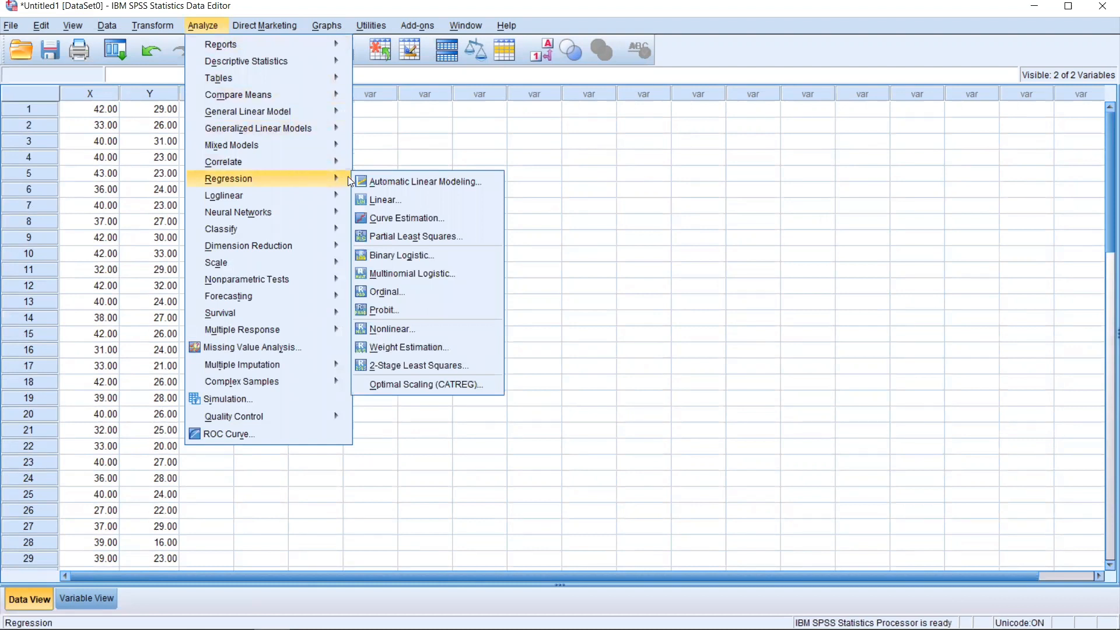
{"action": "left_click", "coordinate": [373, 202]}
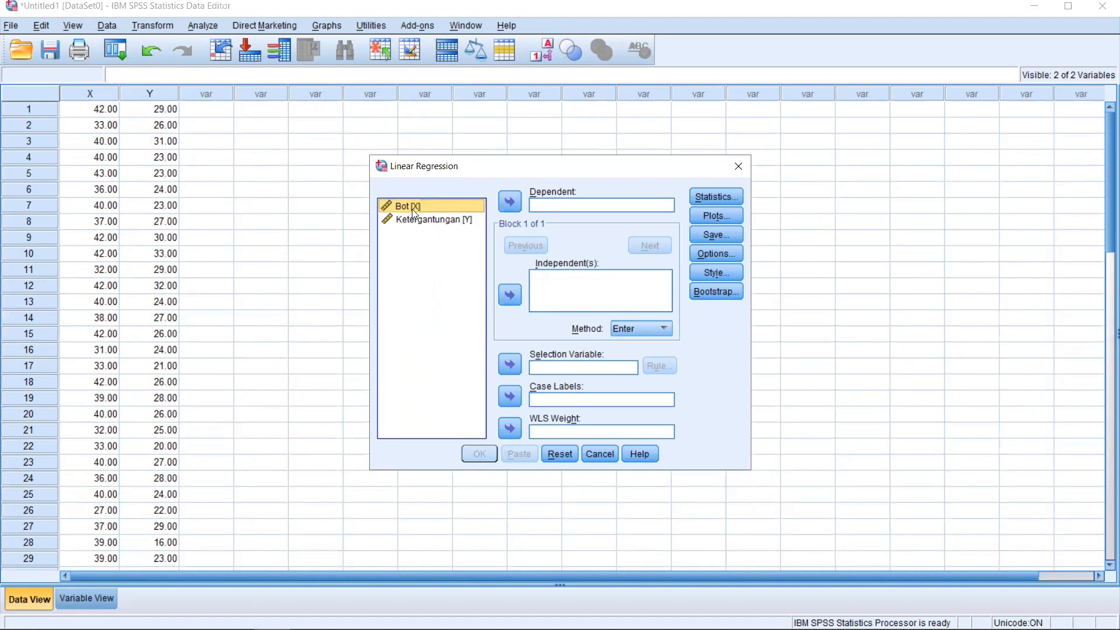
{"action": "left_click", "coordinate": [509, 295]}
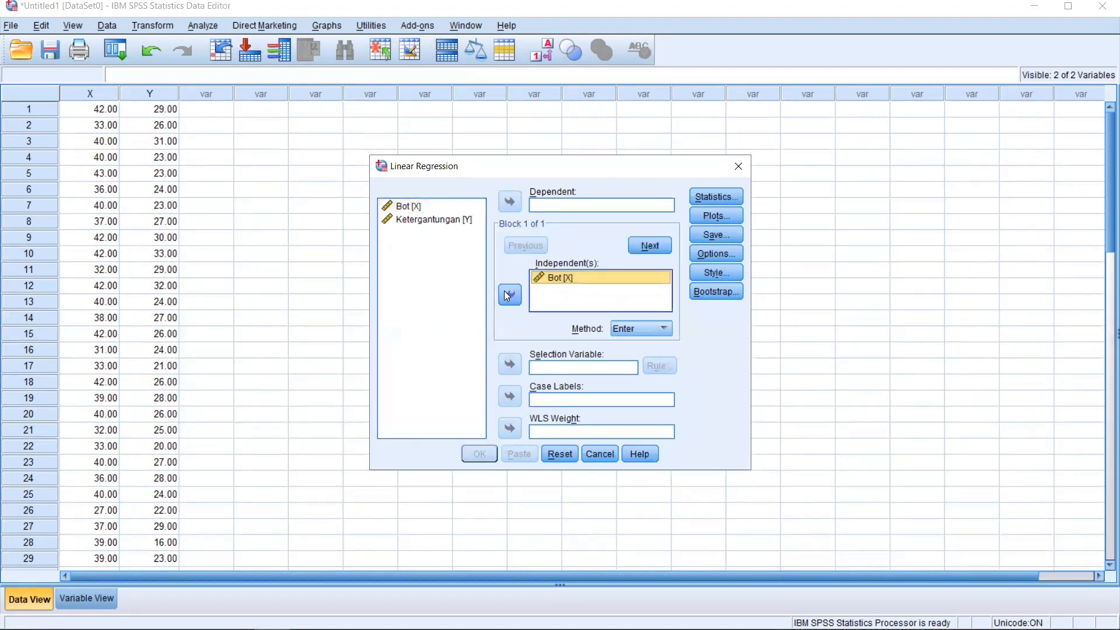
{"action": "left_click", "coordinate": [423, 225]}
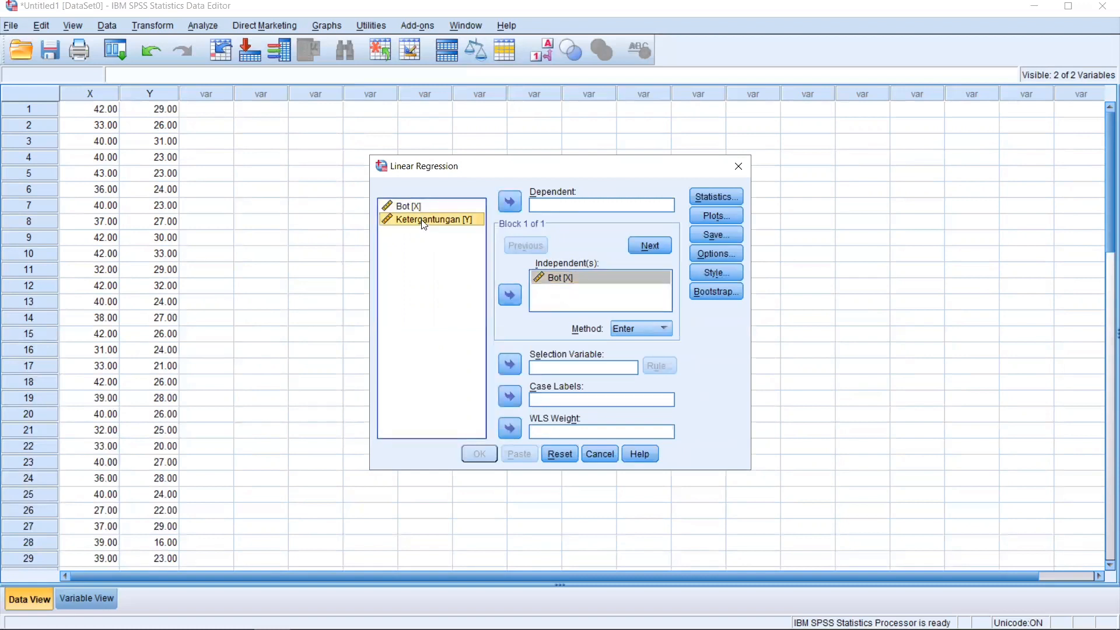
{"action": "left_click", "coordinate": [510, 202]}
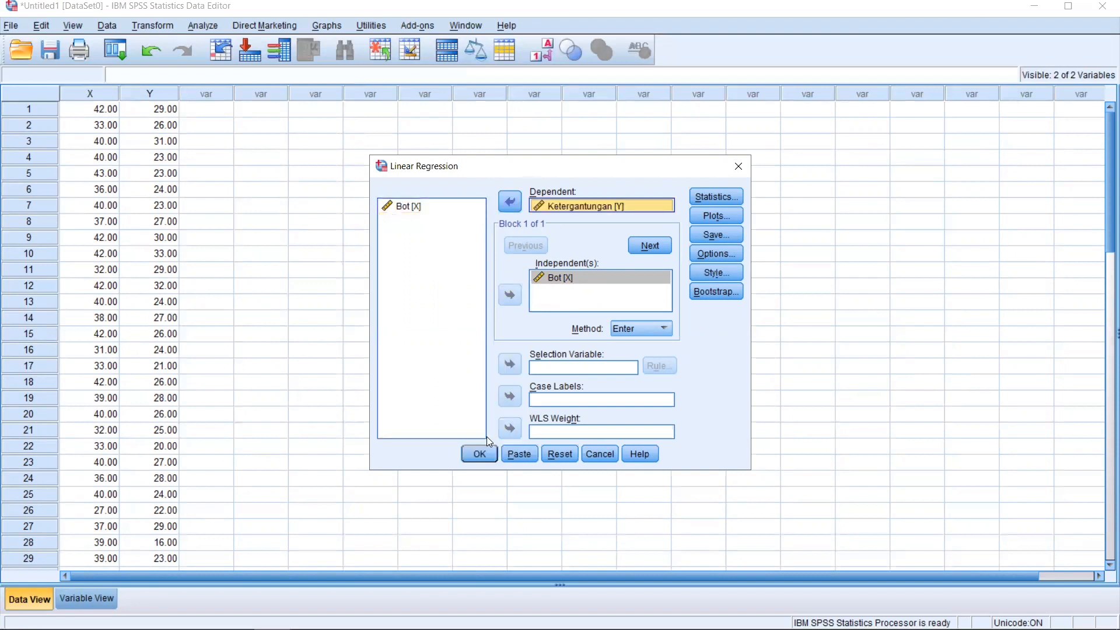
{"action": "left_click", "coordinate": [492, 458]}
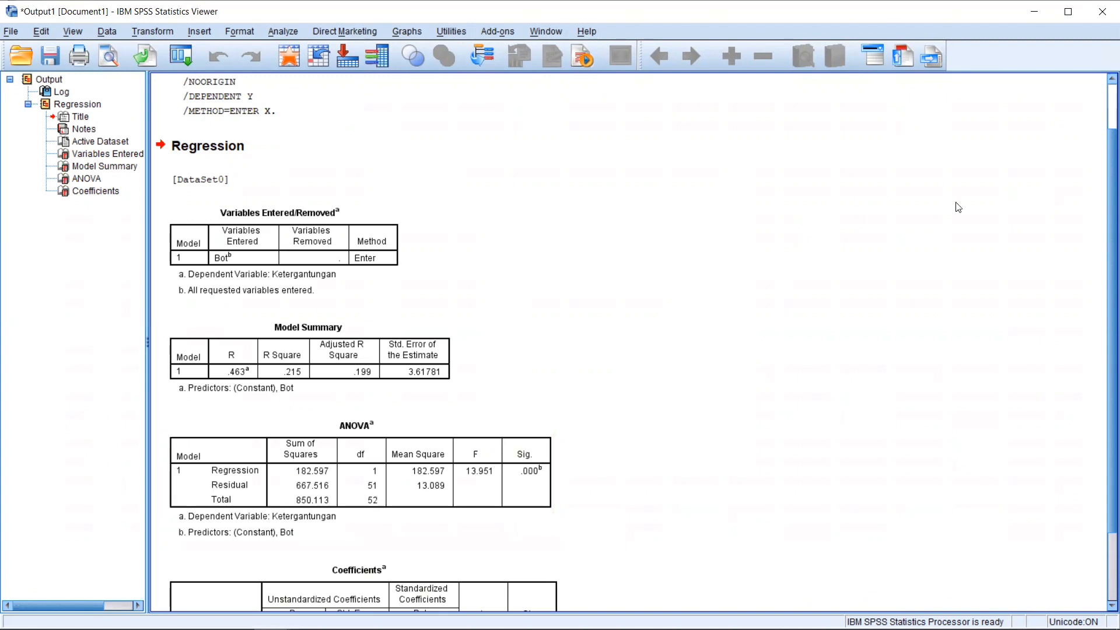
{"action": "scroll", "coordinate": [1104, 115], "scroll_direction": "up", "scroll_amount": 2}
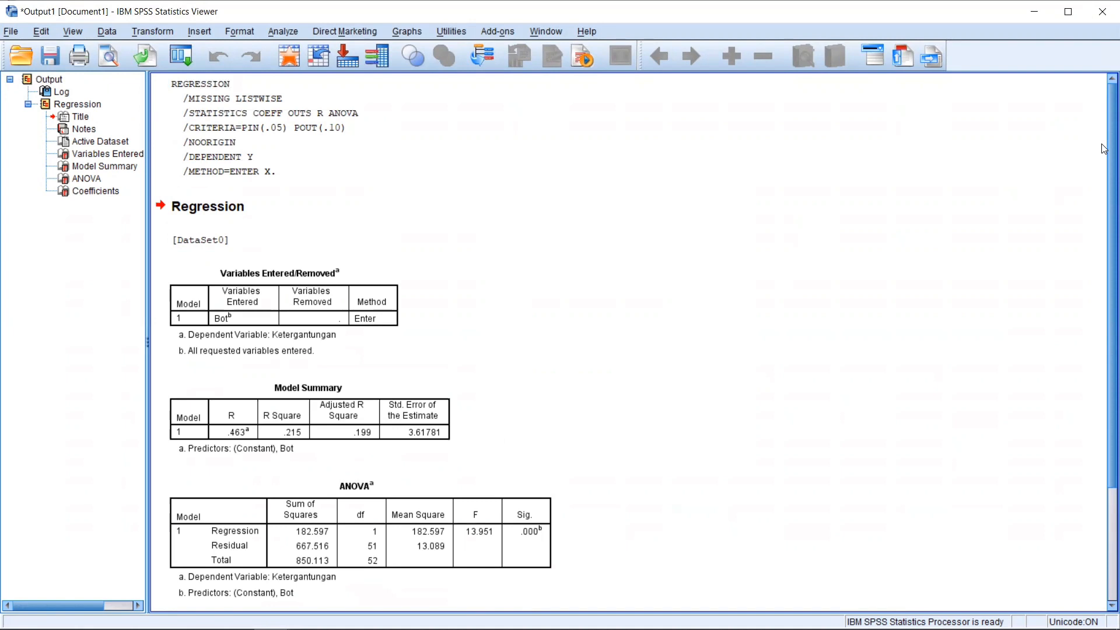
{"action": "scroll", "coordinate": [1104, 148], "scroll_direction": "down", "scroll_amount": 3}
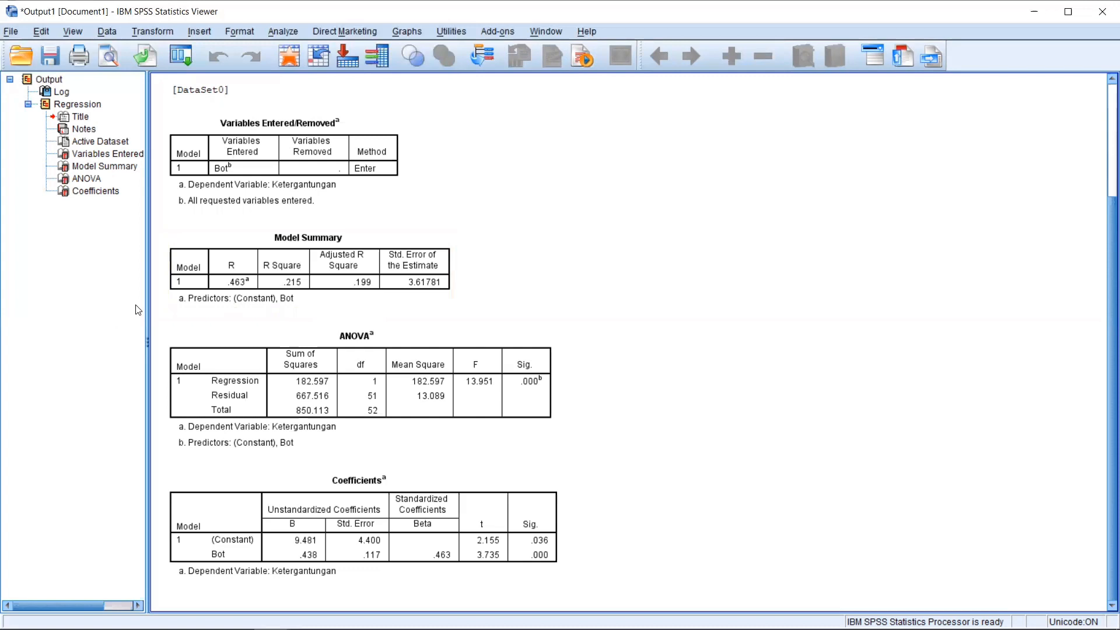
Step: Select the Model Summary table in the regression output for review, and switch to the Google Sheets data
{"action": "left_click", "coordinate": [204, 268]}
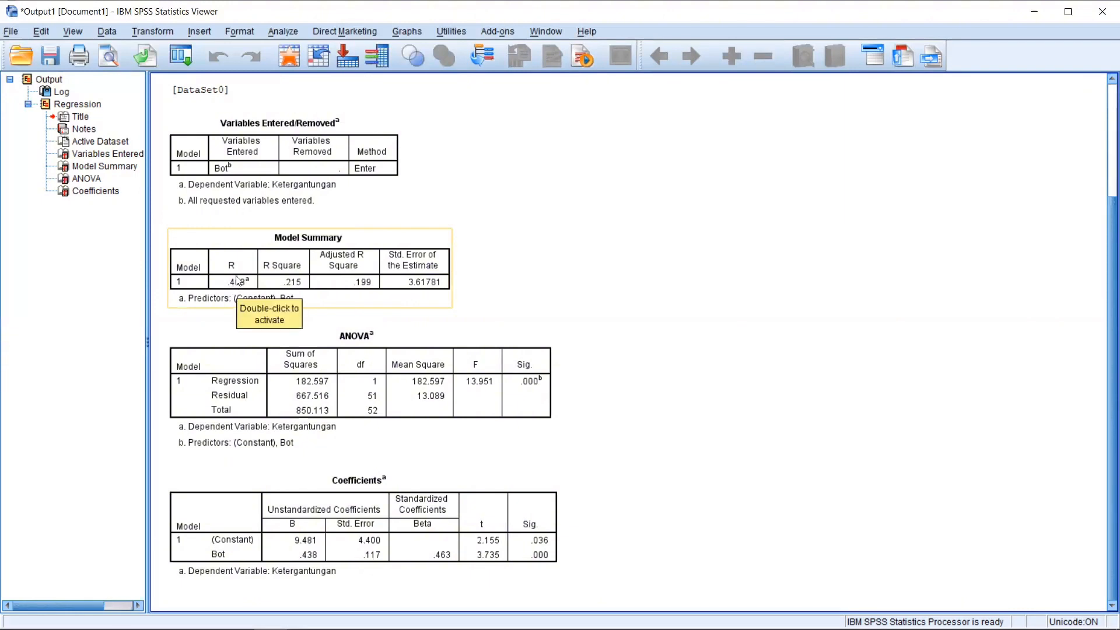
{"action": "left_click", "coordinate": [303, 291]}
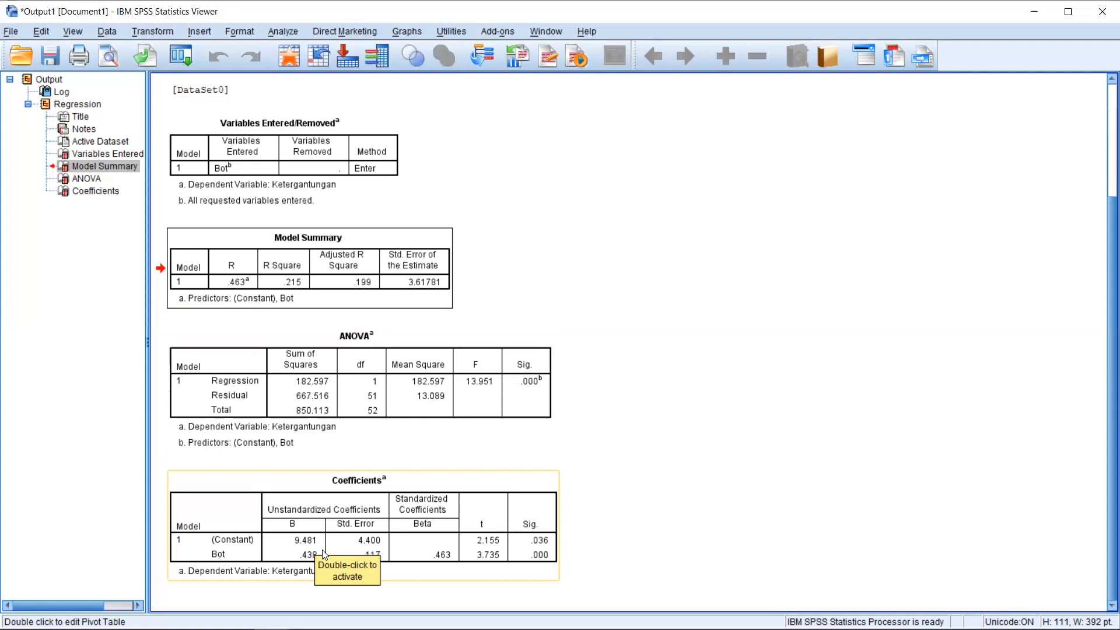
{"action": "mouse_move", "coordinate": [271, 629]}
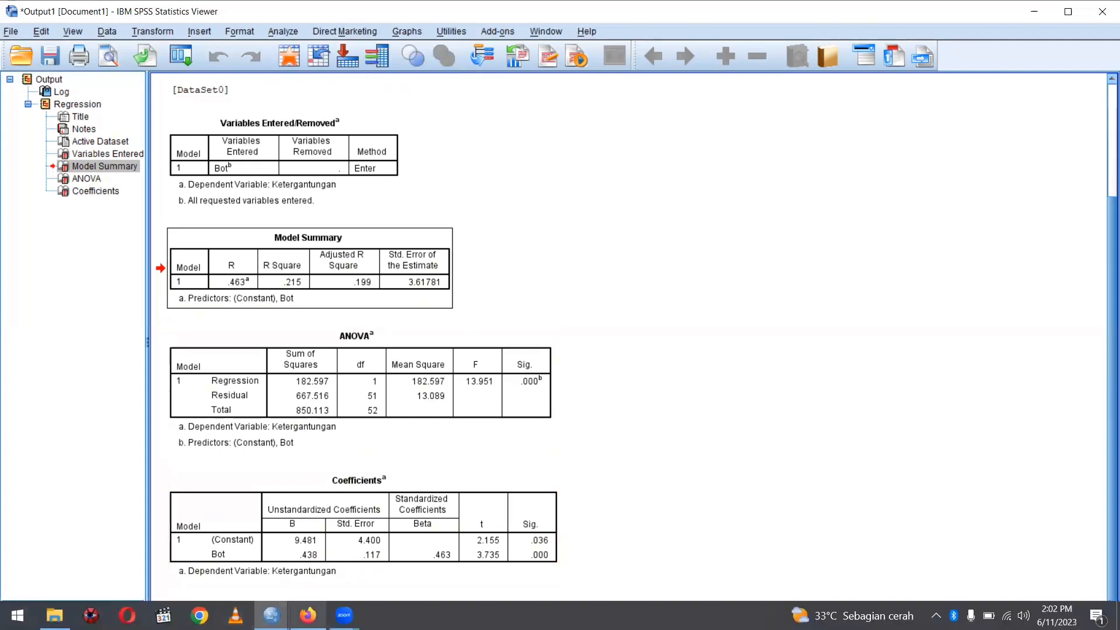
{"action": "left_click", "coordinate": [308, 615]}
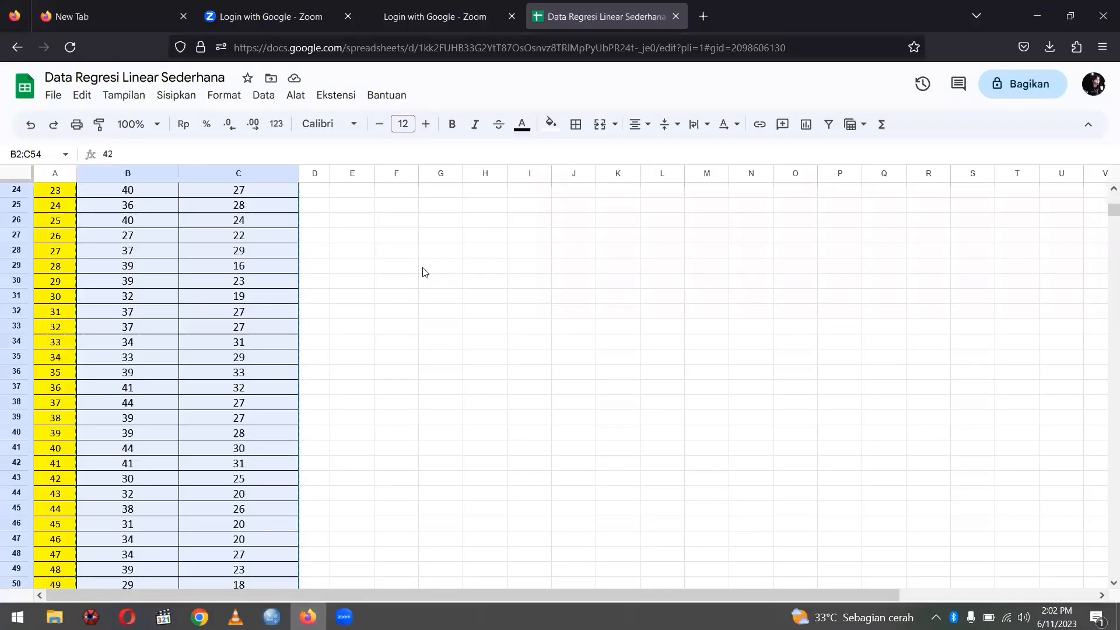
{"action": "scroll", "coordinate": [424, 272], "scroll_direction": "up", "scroll_amount": 4}
{"action": "scroll", "coordinate": [425, 271], "scroll_direction": "up", "scroll_amount": 4}
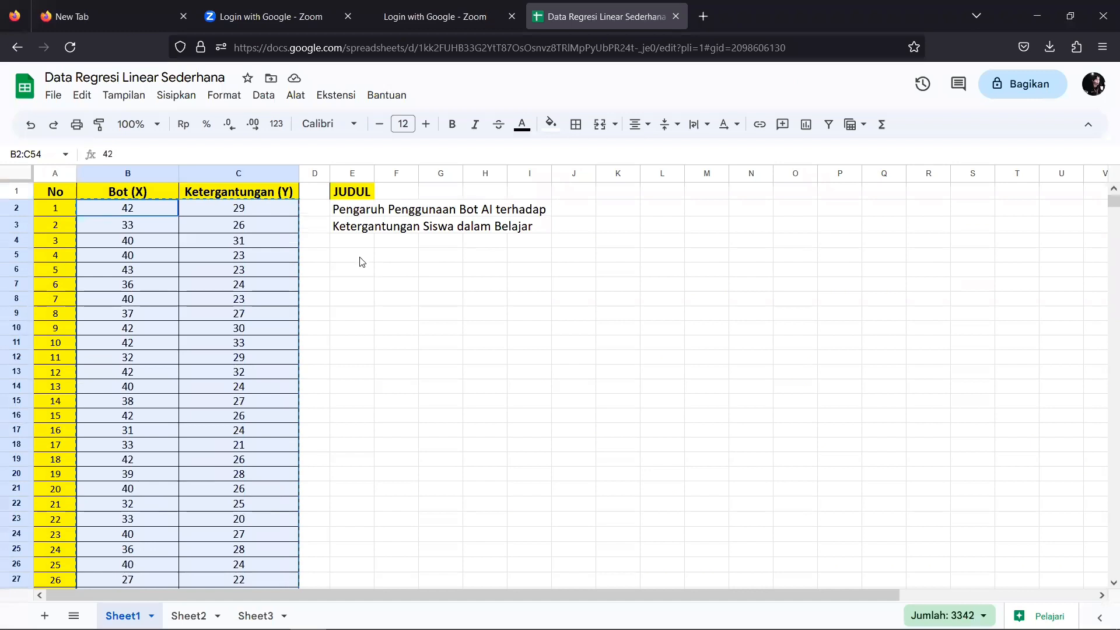
Step: Start the regression equation in cell E5 with "Persamaan Regresi Y = a-bX ; Y = 9,481"
{"action": "left_click", "coordinate": [361, 262]}
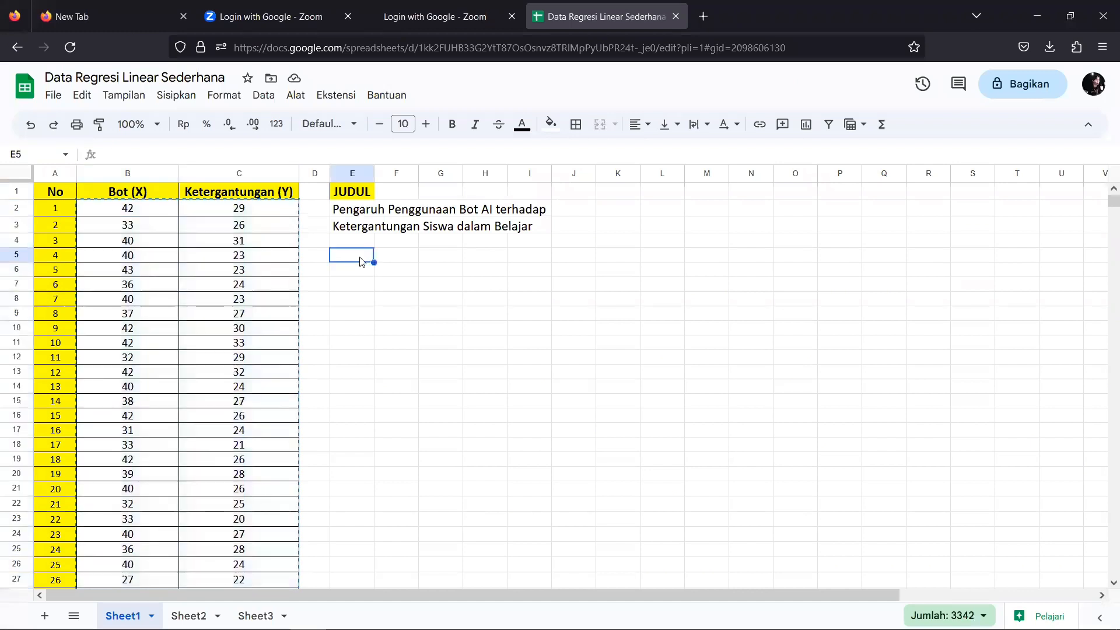
{"action": "left_click", "coordinate": [208, 154]}
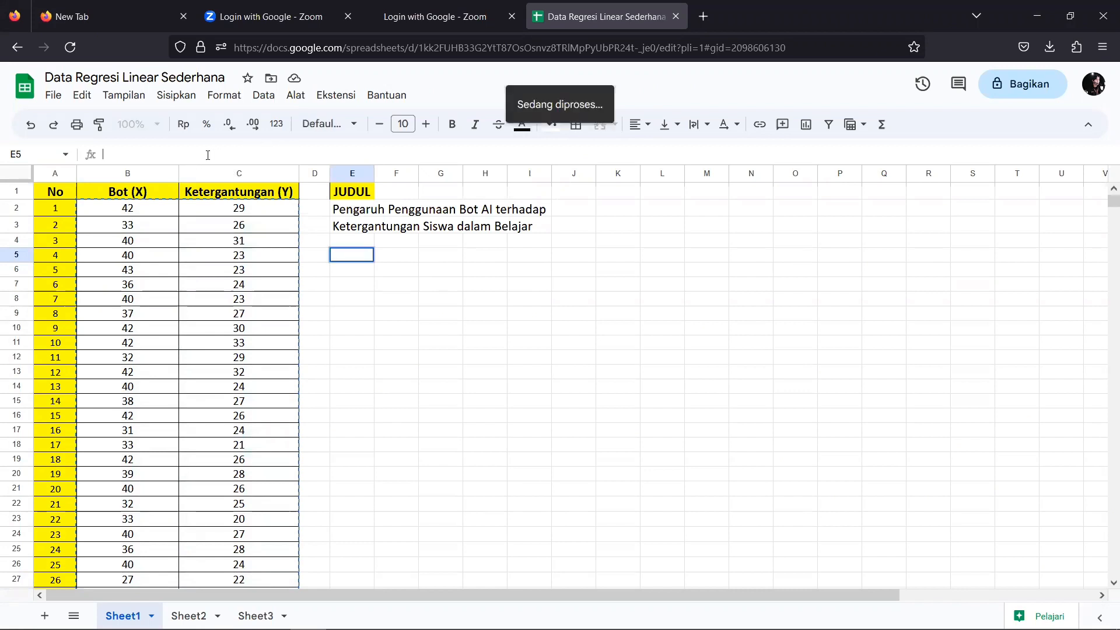
{"action": "type", "text": "P"}
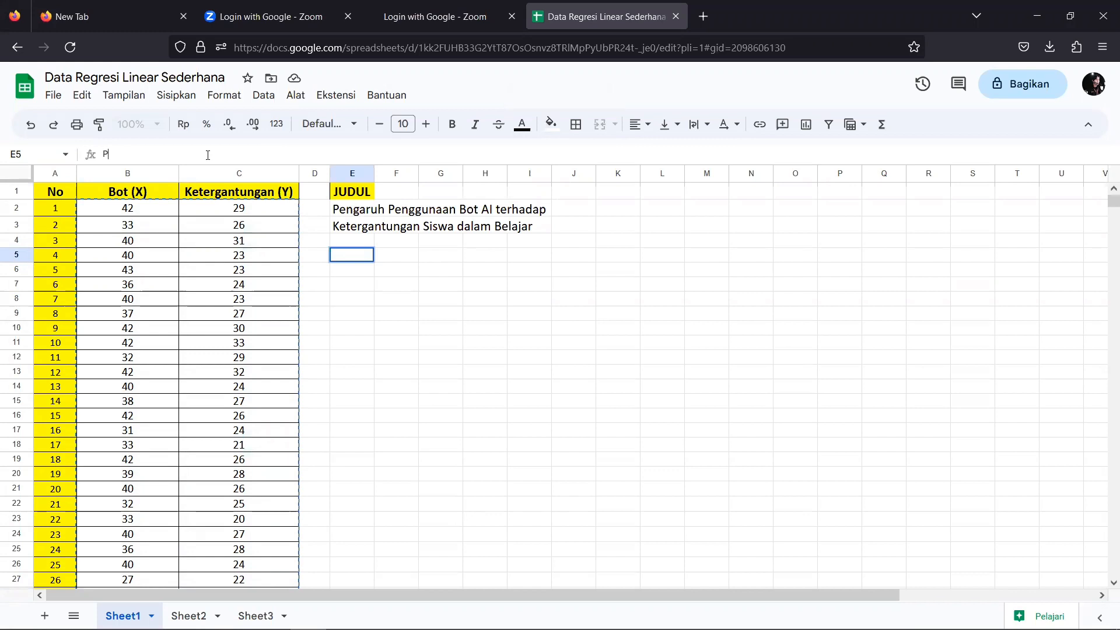
{"action": "type", "text": "ersamaan Regresi"}
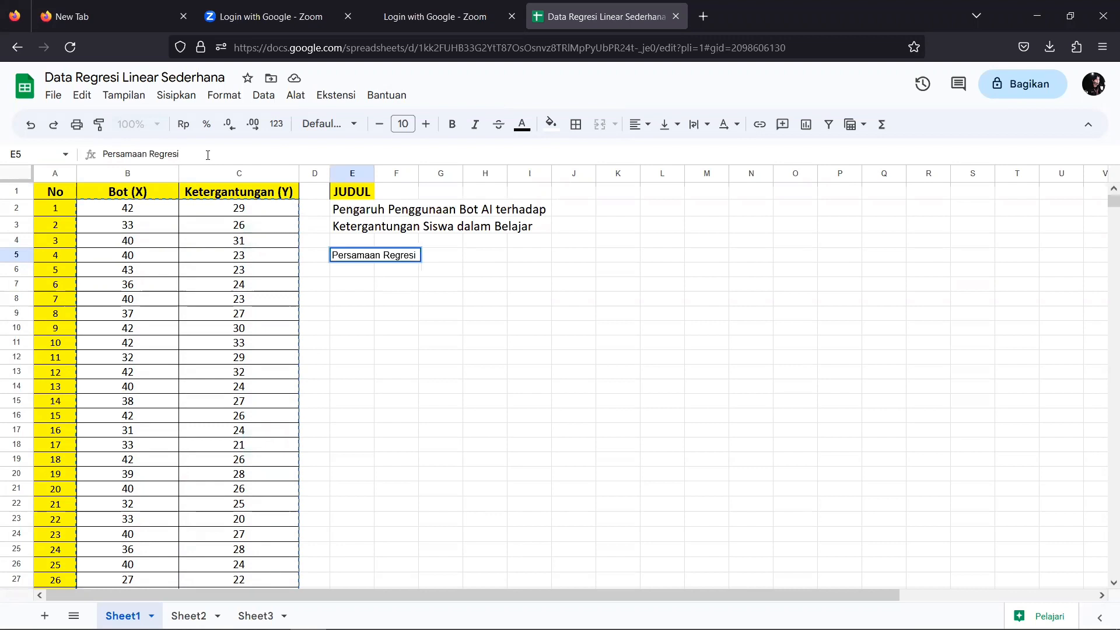
{"action": "type", "text": " Y = a="}
{"action": "key", "text": "BackSpace"}
{"action": "type", "text": "-bX ; Y"}
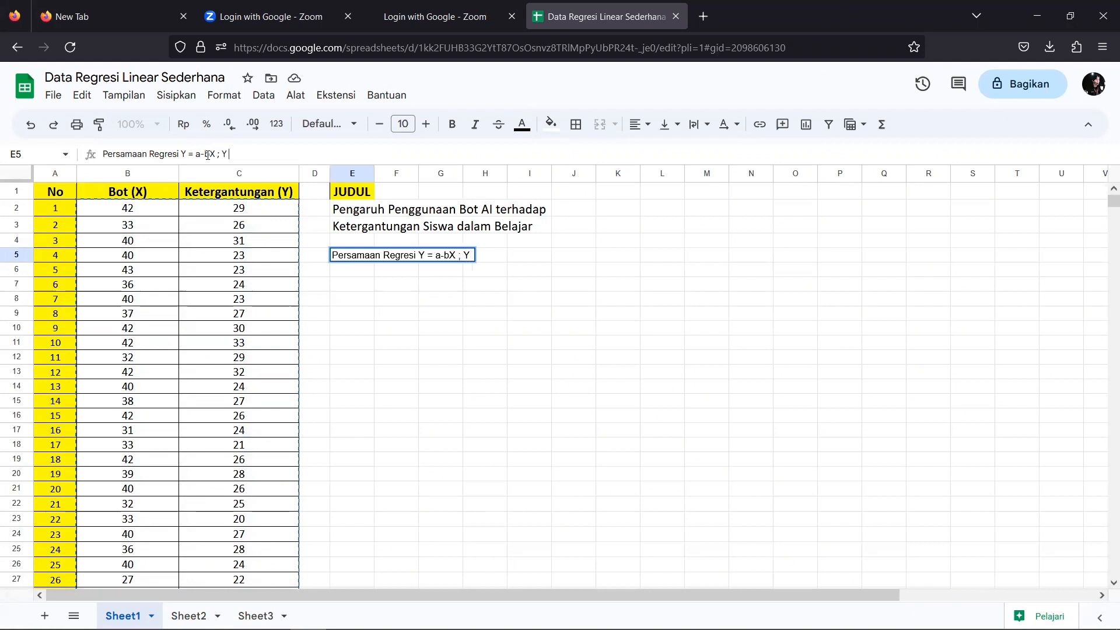
{"action": "type", "text": " = 9,481"}
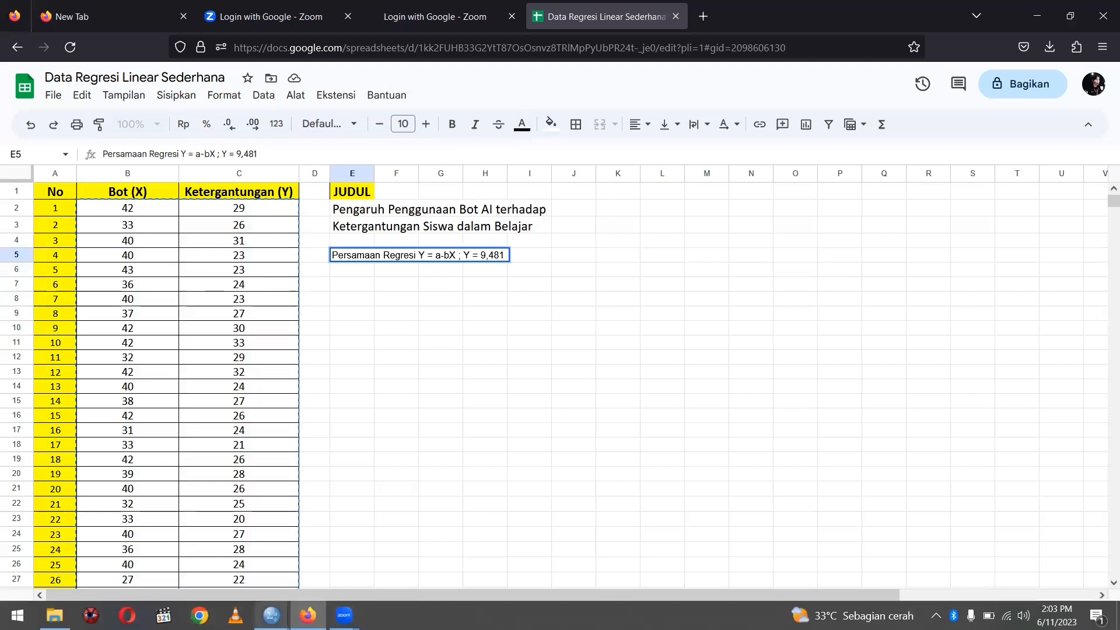
Step: Look up the Bot coefficient in the SPSS output and complete the equation in Google Sheets cell E5 with "- 0,438X"
{"action": "mouse_move", "coordinate": [271, 615]}
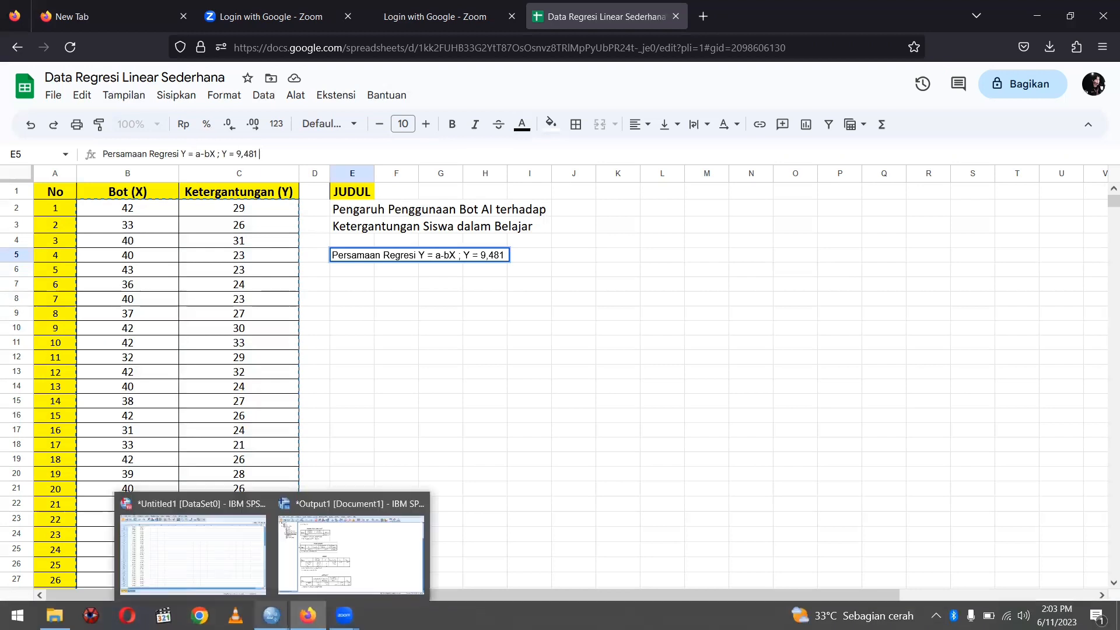
{"action": "left_click", "coordinate": [297, 567]}
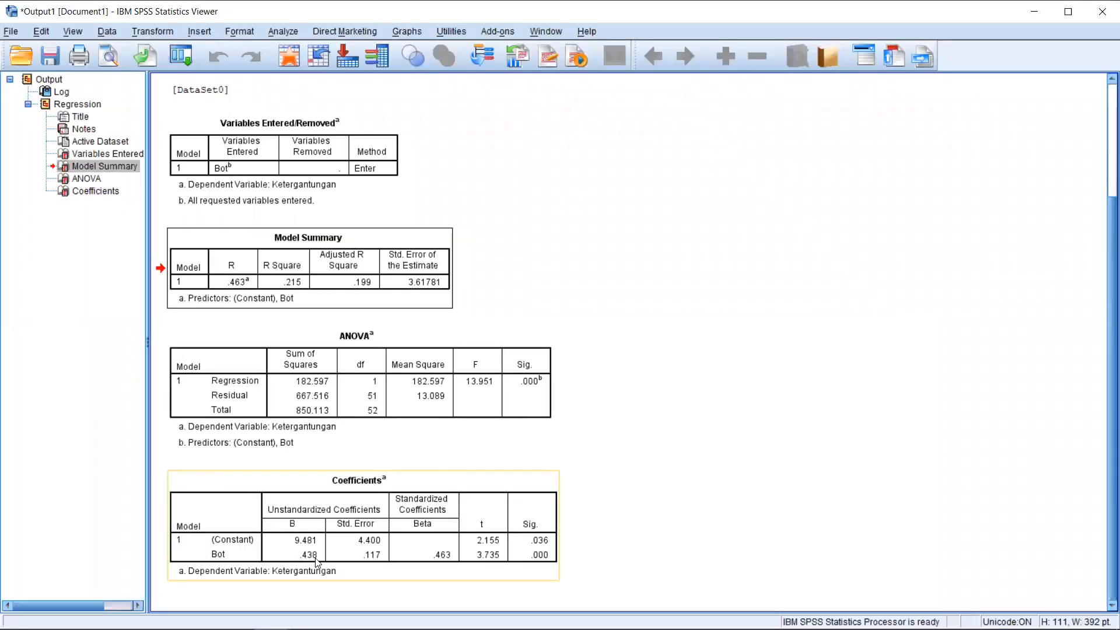
{"action": "mouse_move", "coordinate": [283, 629]}
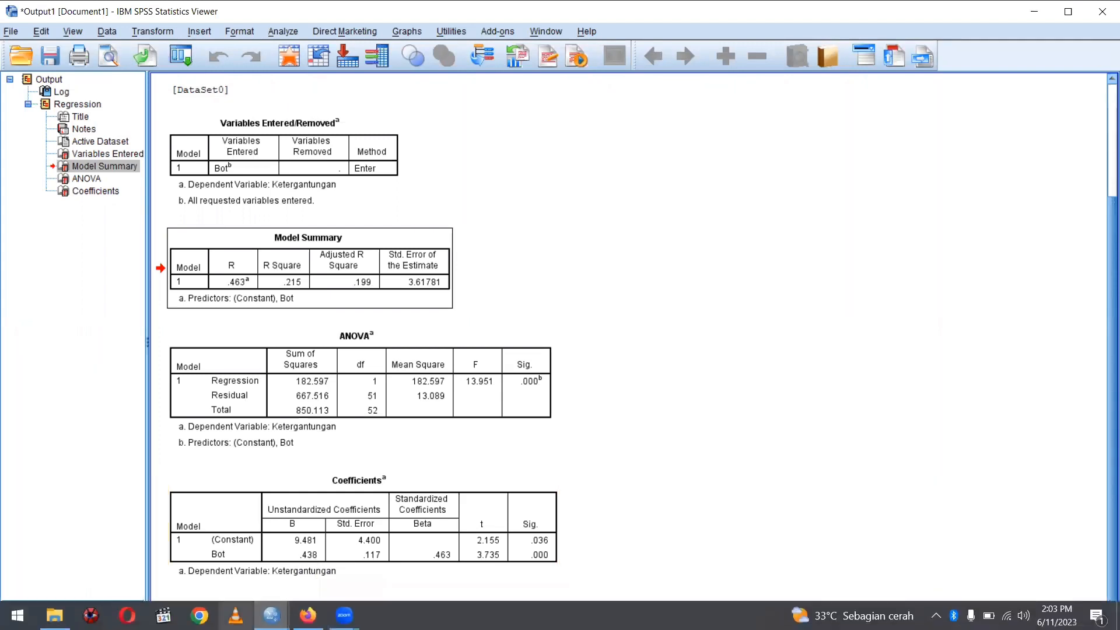
{"action": "left_click", "coordinate": [309, 615]}
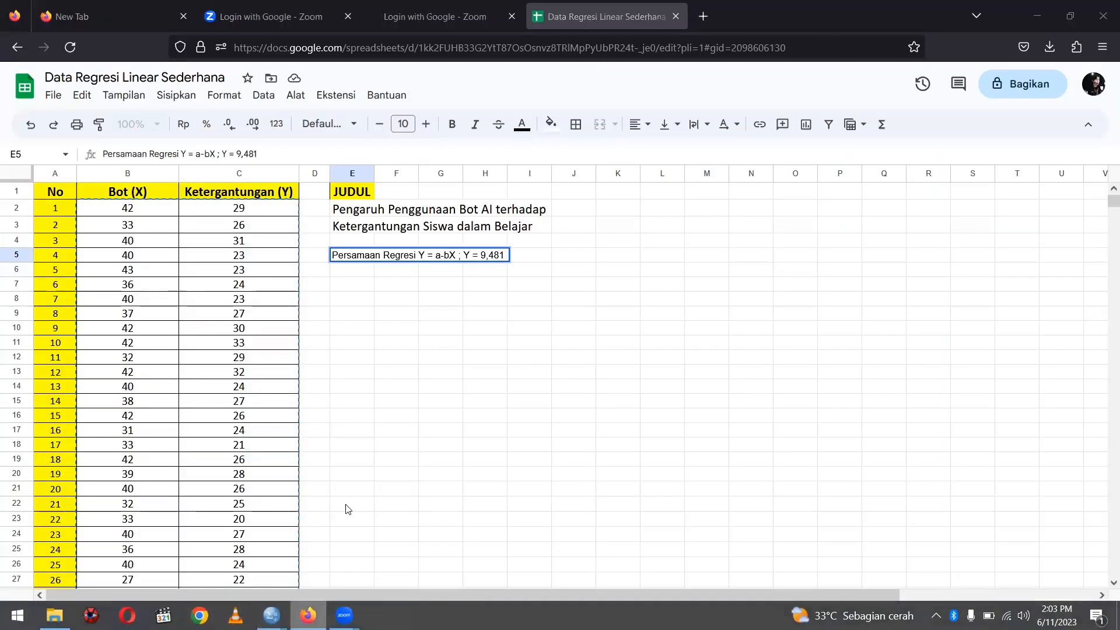
{"action": "double_click", "coordinate": [507, 255]}
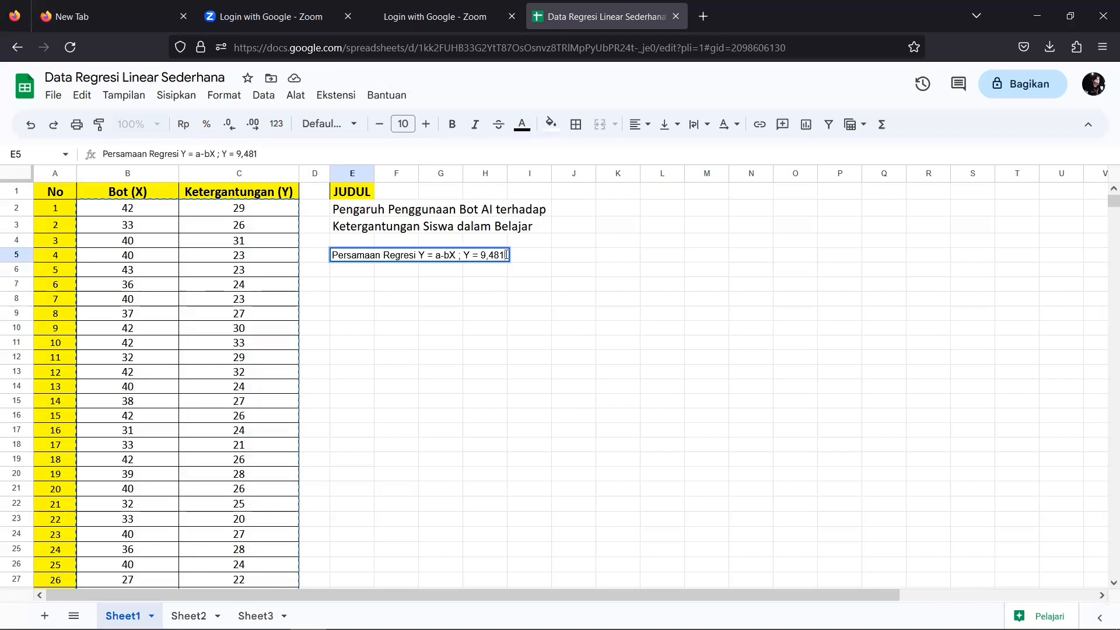
{"action": "type", "text": "= 9,481- 0,438"}
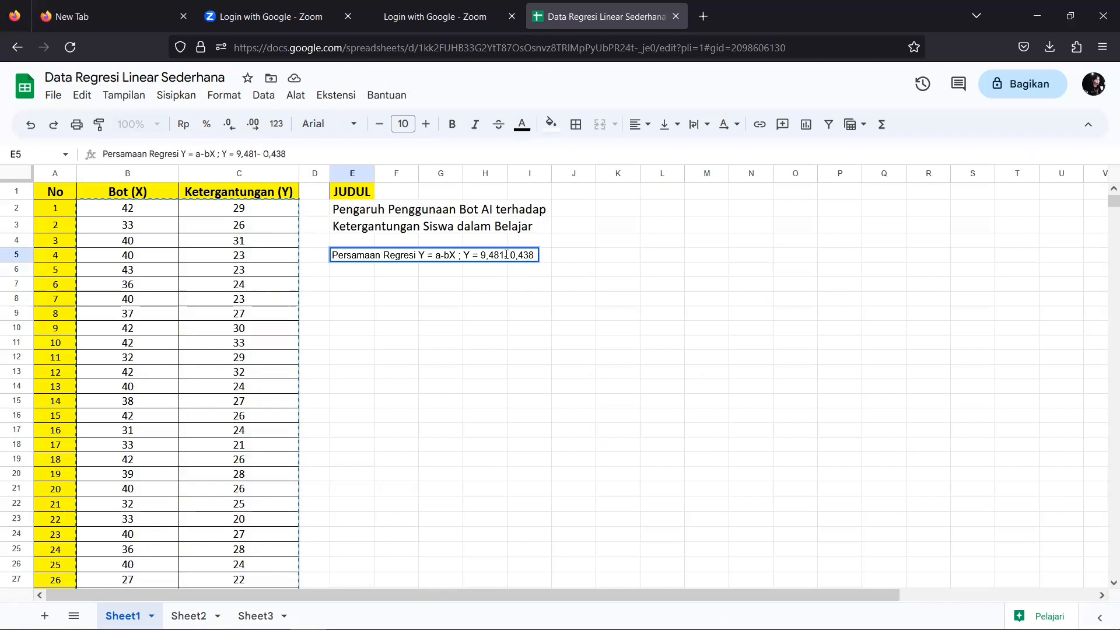
{"action": "type", "text": "X"}
{"action": "key", "text": "Return"}
Step: Enter in cell E6 "Koefisien regresi X sebesar 0,438, menyatakan bahwa setiap ditambah 1% nilai Bot, maka nilai Ketergantungan bertambah sebesar 0,438"
{"action": "type", "text": "\\"}
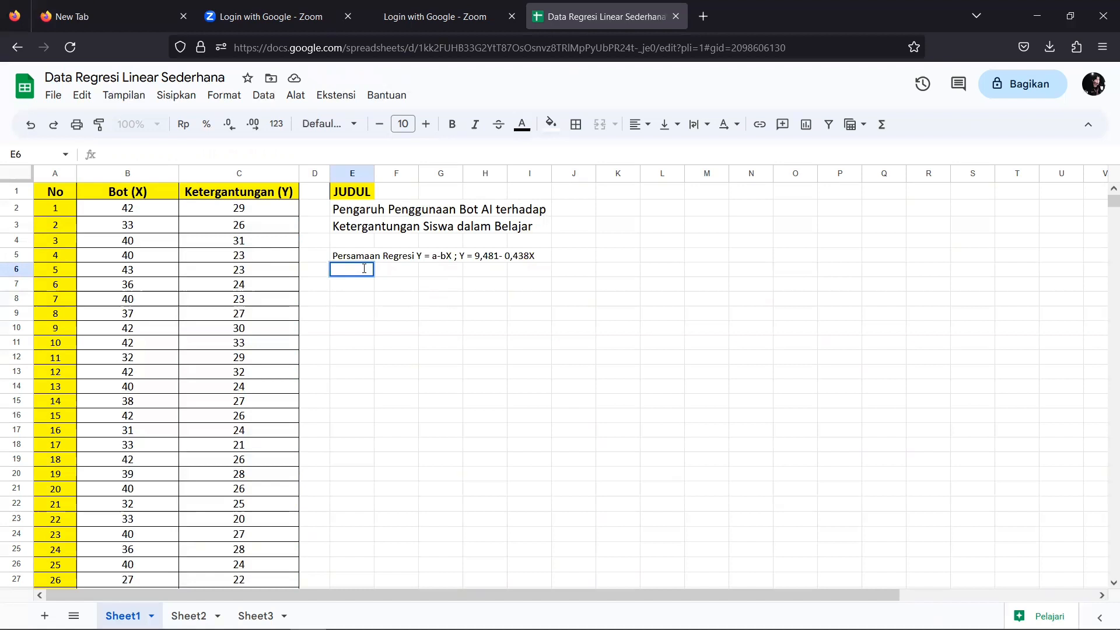
{"action": "type", "text": "Koefisien Re"}
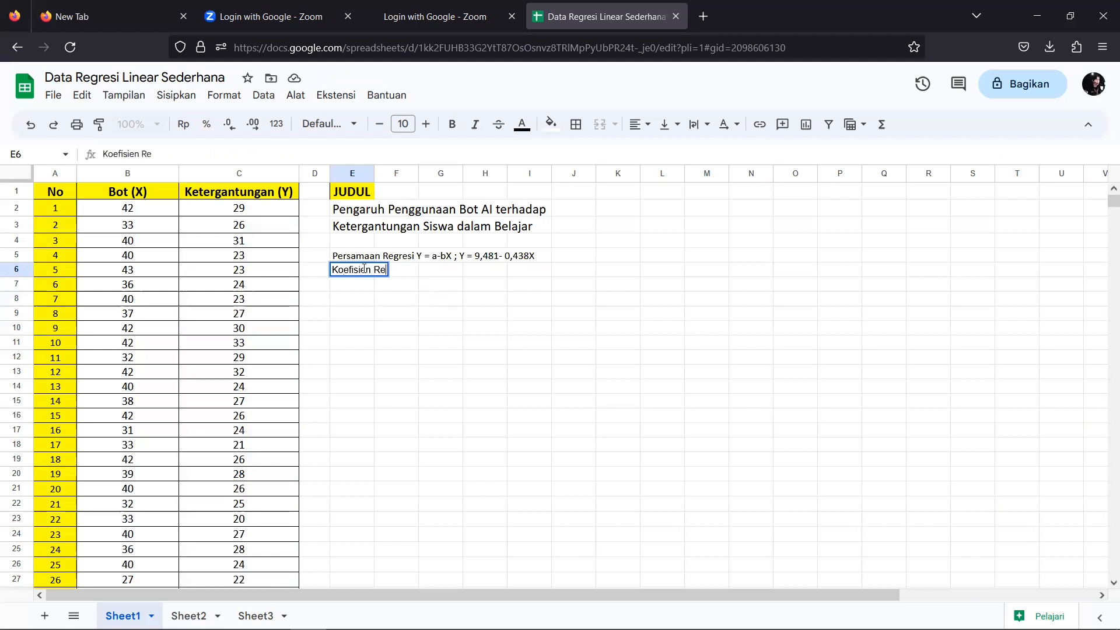
{"action": "key", "text": "BackSpace"}
{"action": "key", "text": "BackSpace"}
{"action": "type", "text": "regresi X"}
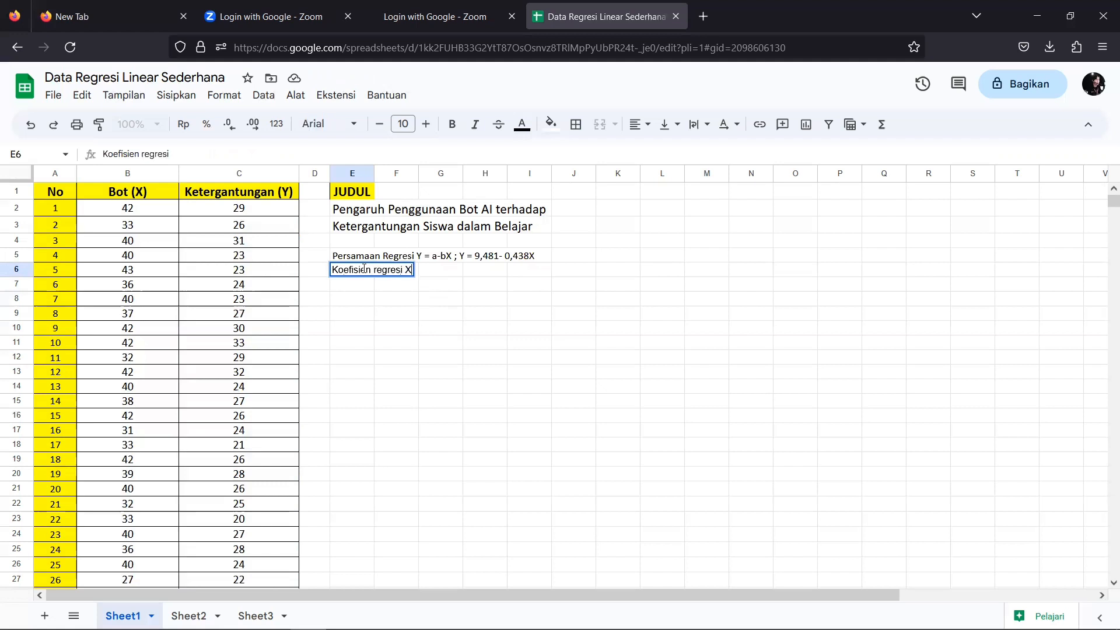
{"action": "type", "text": " sebesar 0,4"}
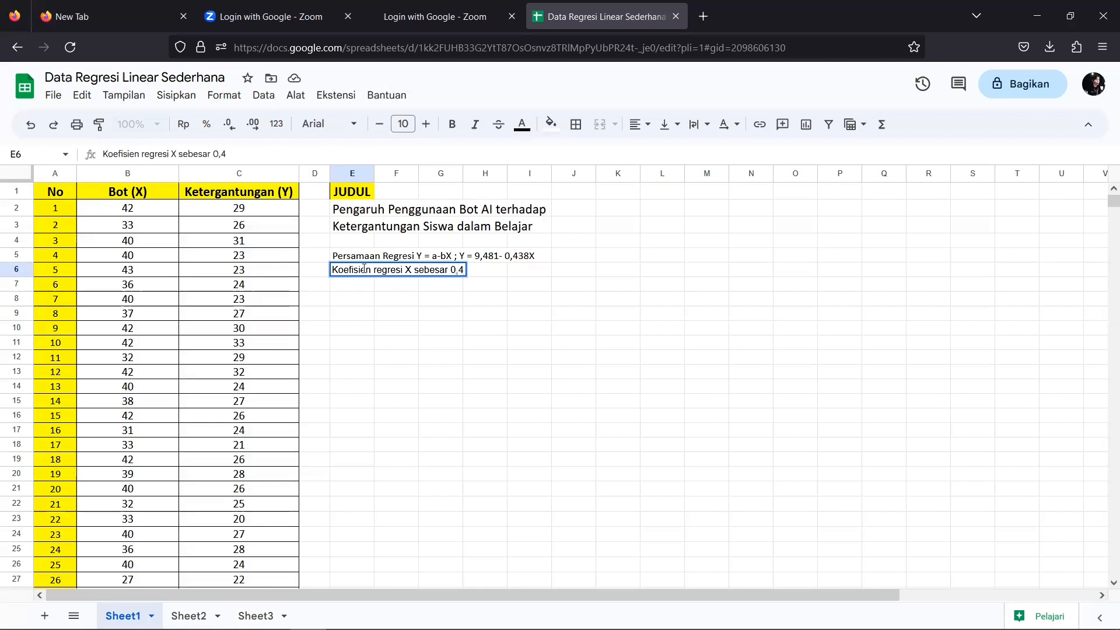
{"action": "type", "text": "38, menyatakan"}
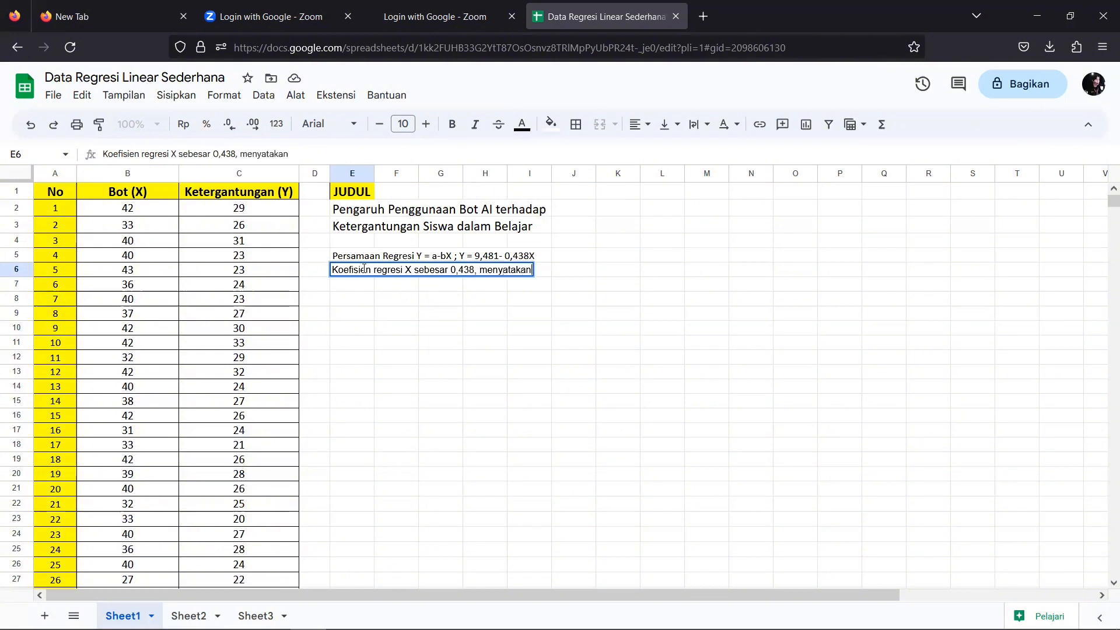
{"action": "type", "text": " bahwa set"}
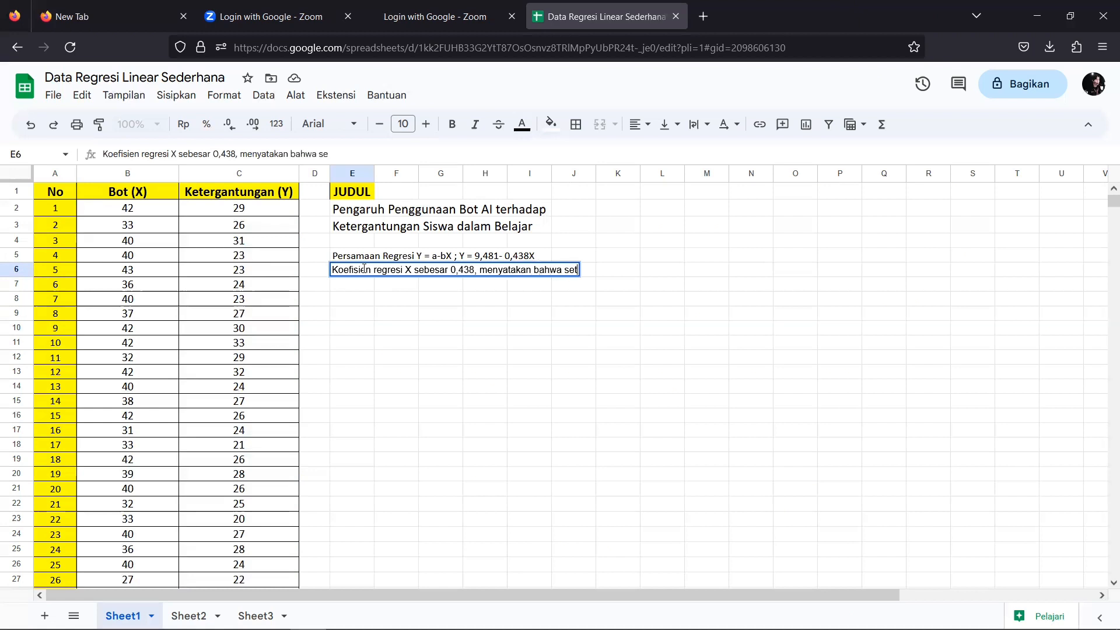
{"action": "type", "text": "iap ditambah "}
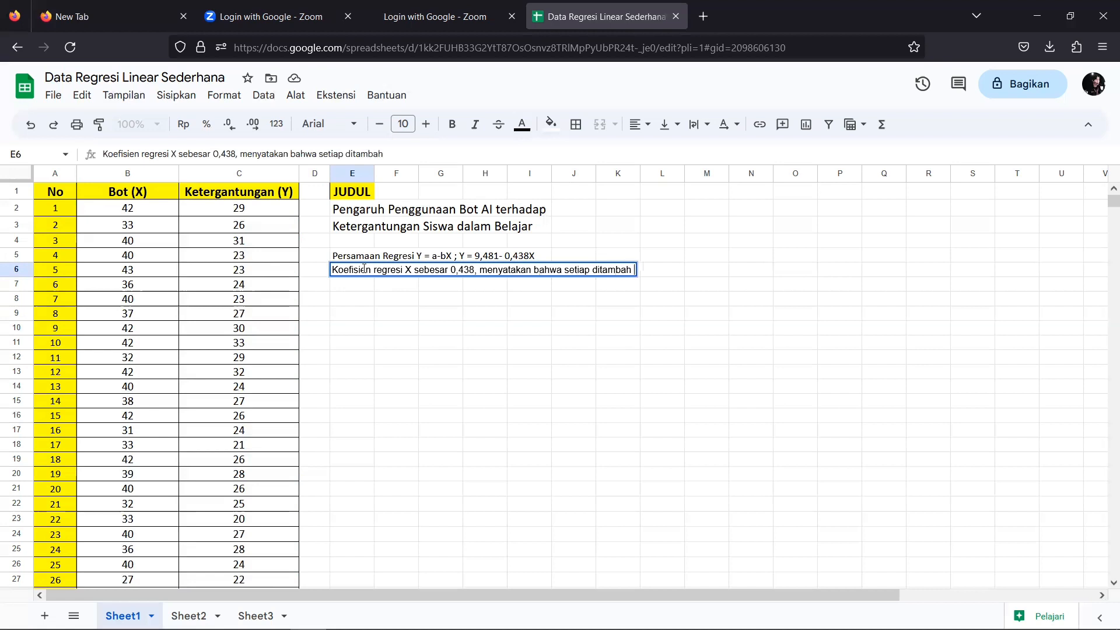
{"action": "type", "text": "1% nilai Bot"}
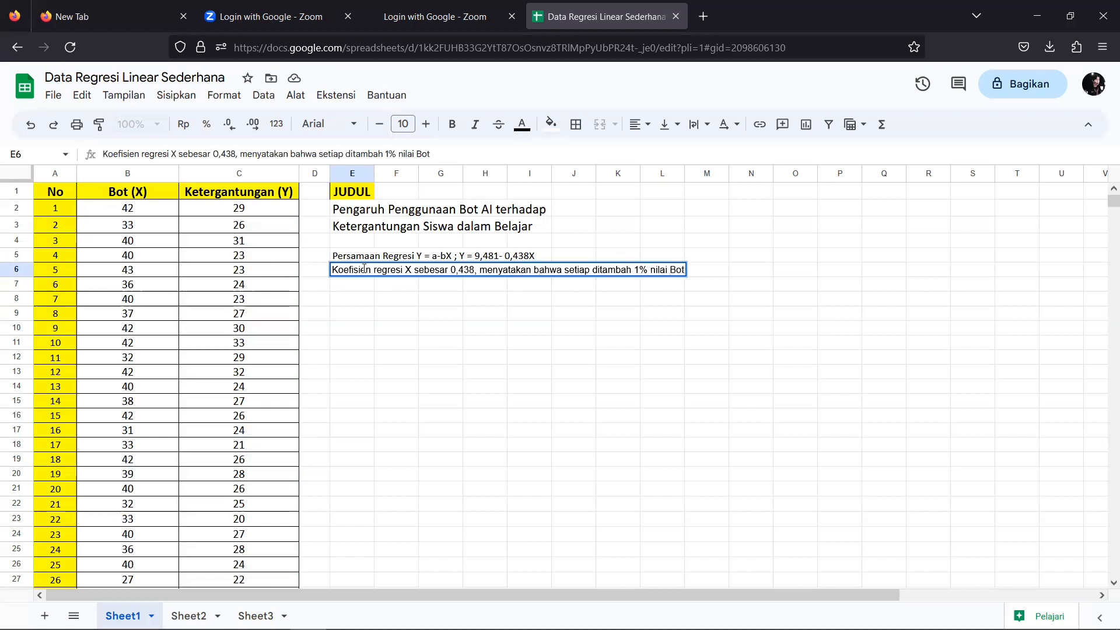
{"action": "type", "text": ", maka nilai Ketergantungan"}
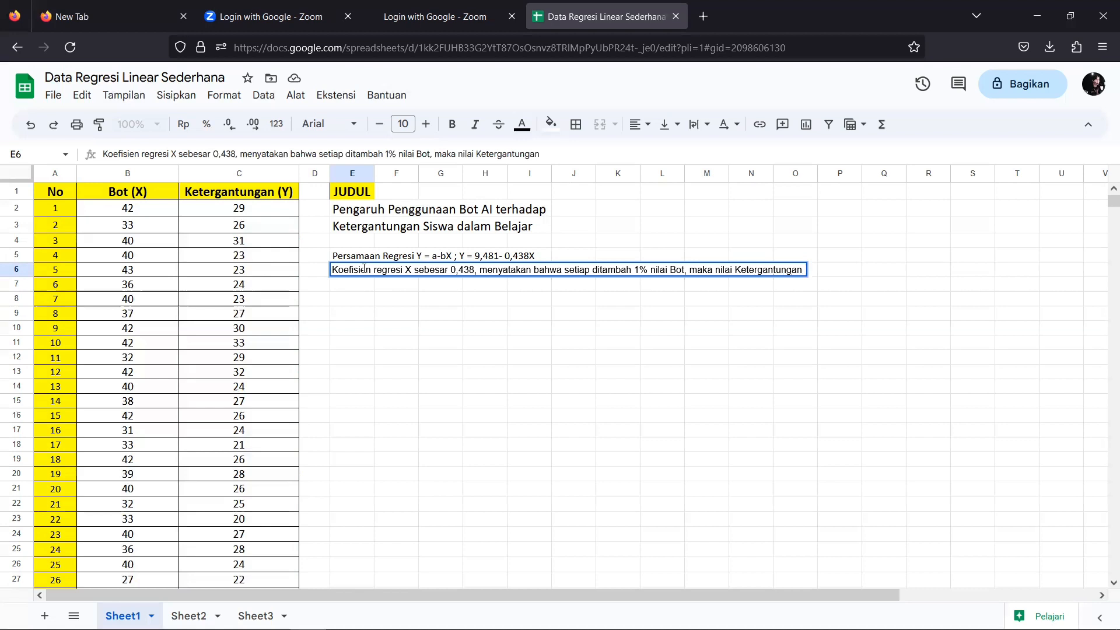
{"action": "type", "text": "bertambah sebesar "}
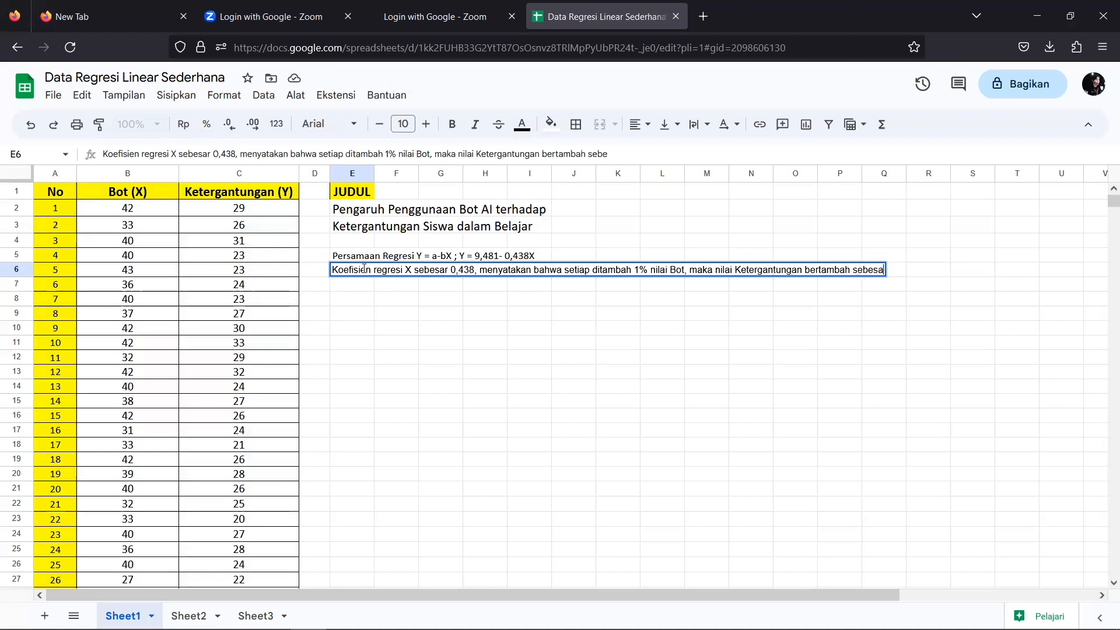
{"action": "type", "text": "0,438"}
{"action": "key", "text": "Return"}
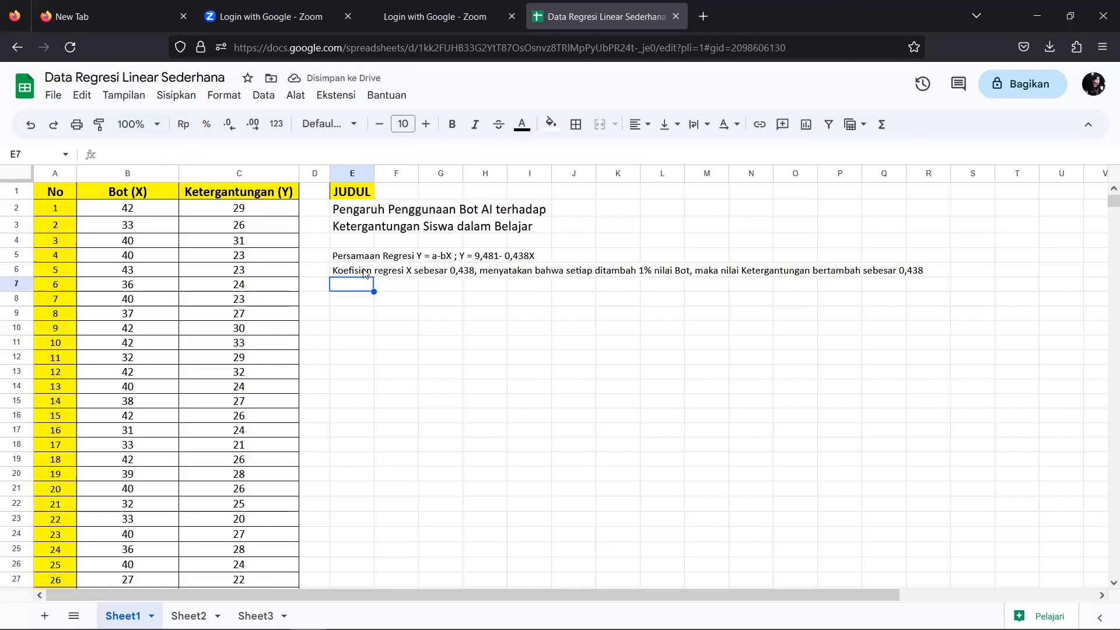
Step: Start the interpretation in cell E7 with "Koefisien regresi tersebut bernilai positif, sehingga bisa disimpulkan"
{"action": "type", "text": "Koes"}
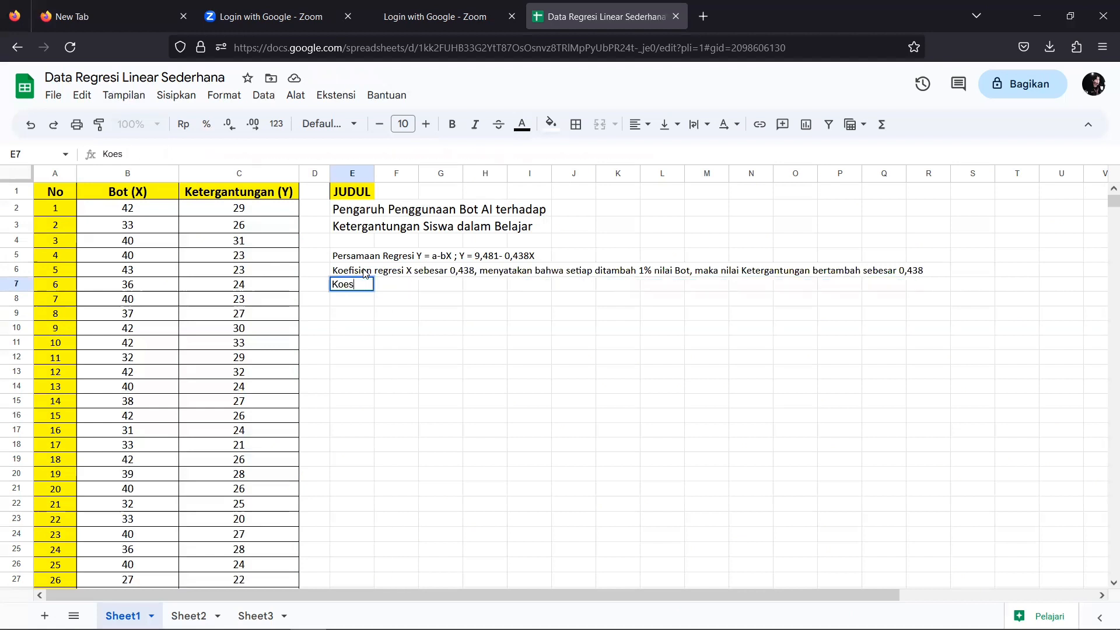
{"action": "key", "text": "BackSpace"}
{"action": "type", "text": "fisien re"}
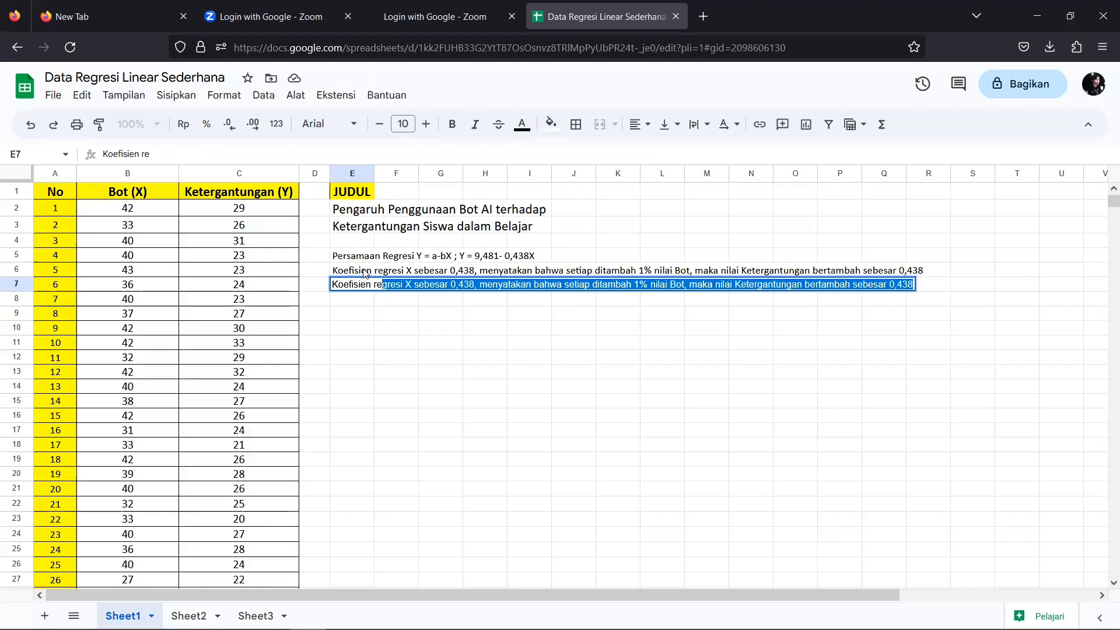
{"action": "type", "text": "gresi tersebut"}
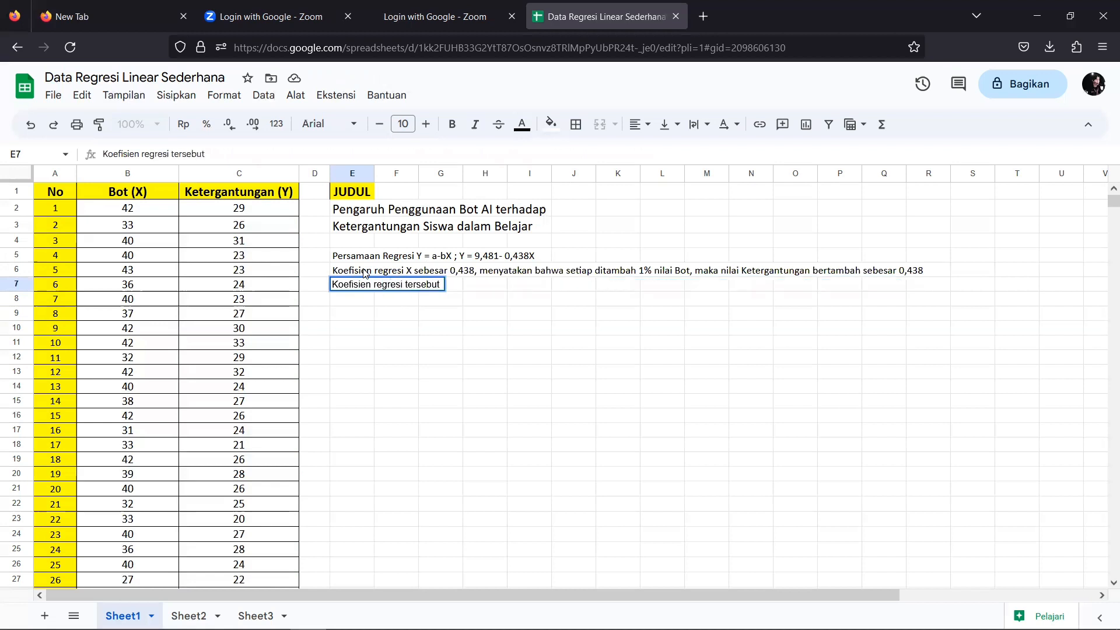
{"action": "type", "text": " bernilai positif"}
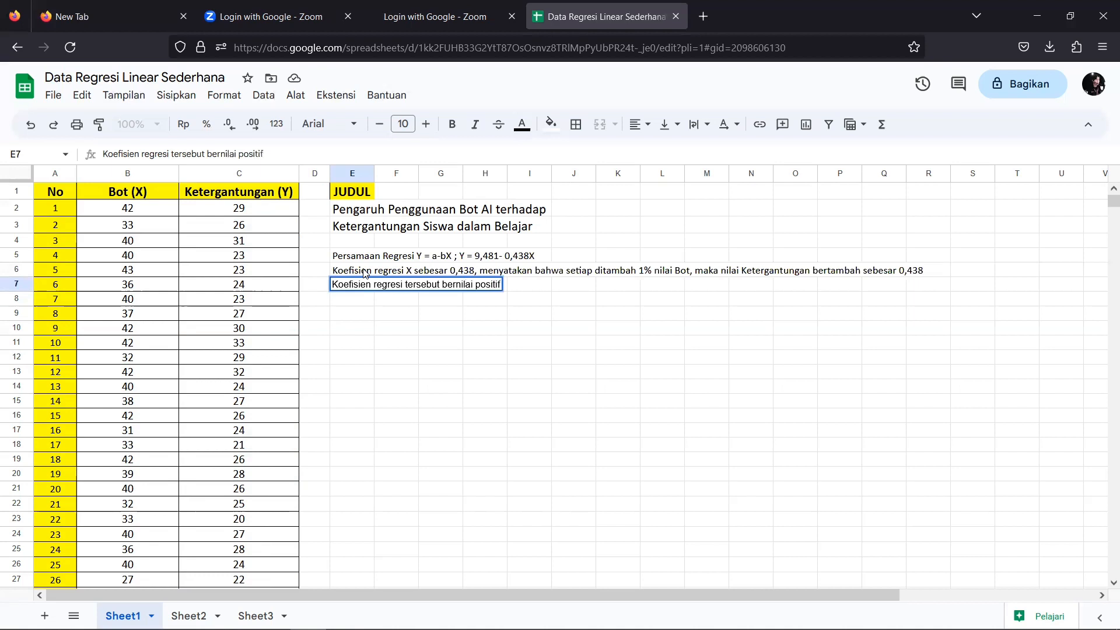
{"action": "type", "text": ", sehingga"}
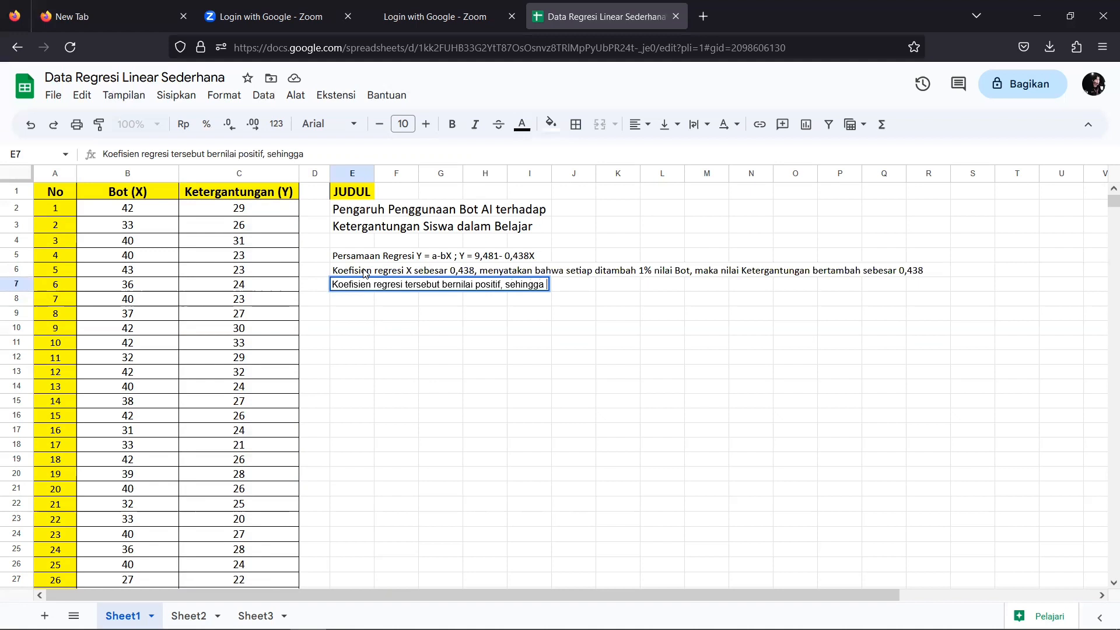
{"action": "type", "text": "bisa disimpulkan "}
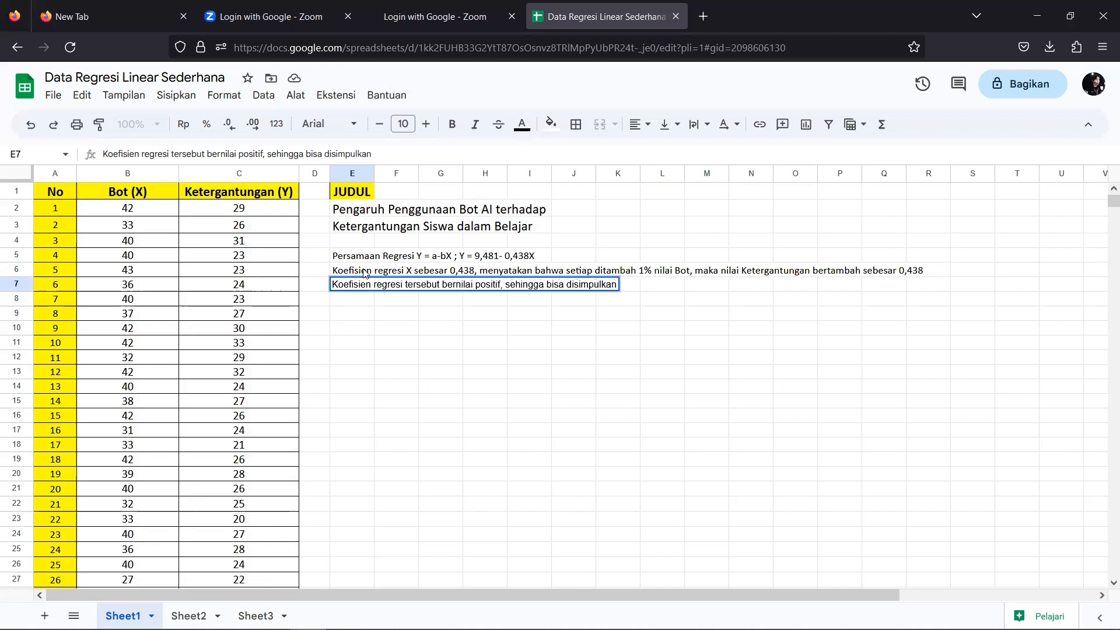
Step: Complete the sentence in cell E7 with "bahwa arah pengaruh variabel X terhadap variabel Y adalah positif"
{"action": "type", "text": "bahwa arah "}
{"action": "type", "text": "pengaruh v"}
{"action": "type", "text": "ariabel"}
{"action": "type", "text": " X trerd"}
{"action": "key", "text": "BackSpace"}
{"action": "key", "text": "BackSpace"}
{"action": "key", "text": "BackSpace"}
{"action": "key", "text": "BackSpace"}
{"action": "type", "text": "erhadap "}
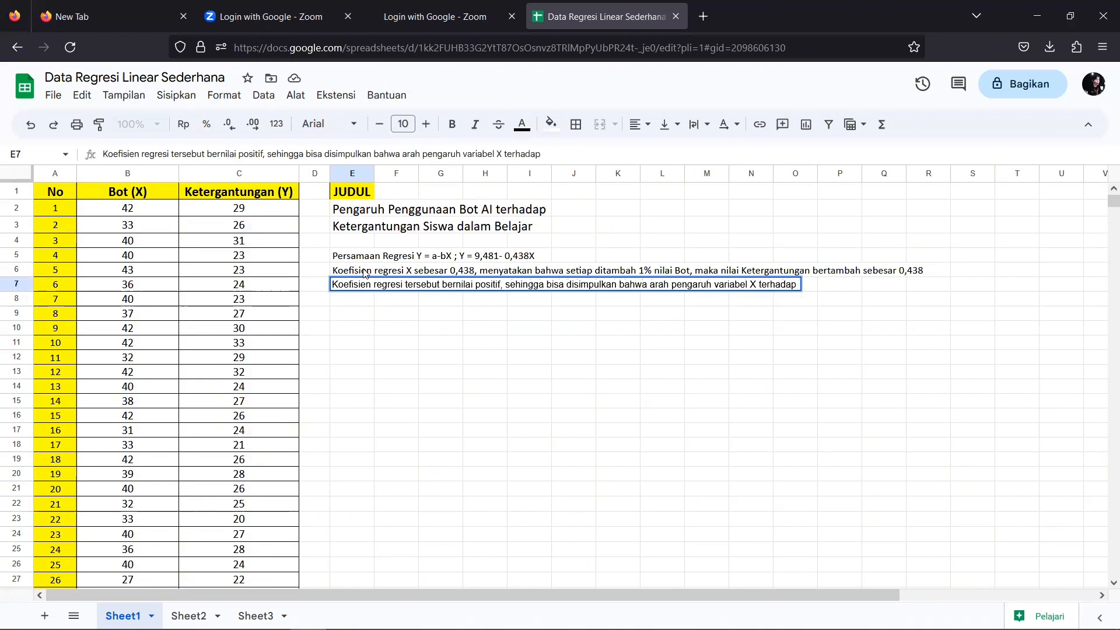
{"action": "type", "text": "variabel"}
{"action": "type", "text": " Y "}
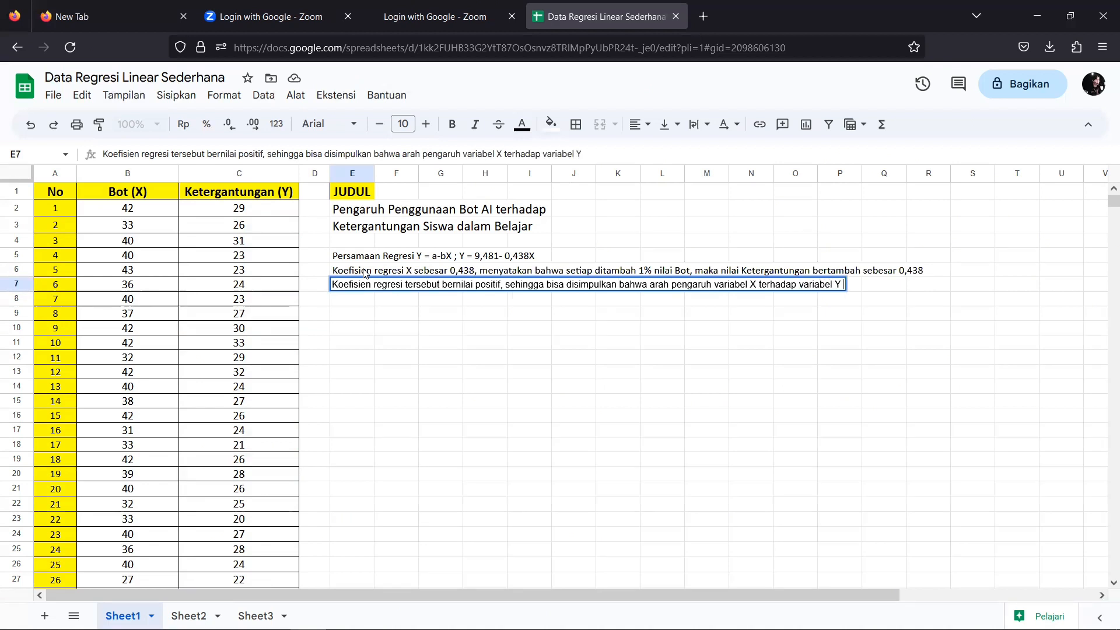
{"action": "type", "text": "adalah positif"}
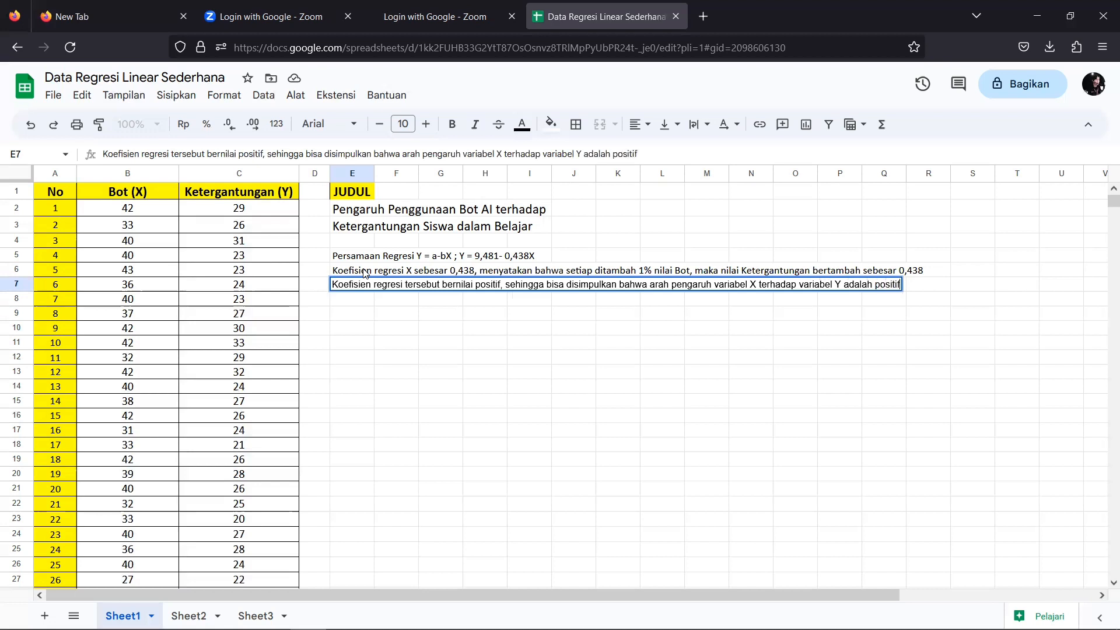
{"action": "left_click", "coordinate": [402, 321]}
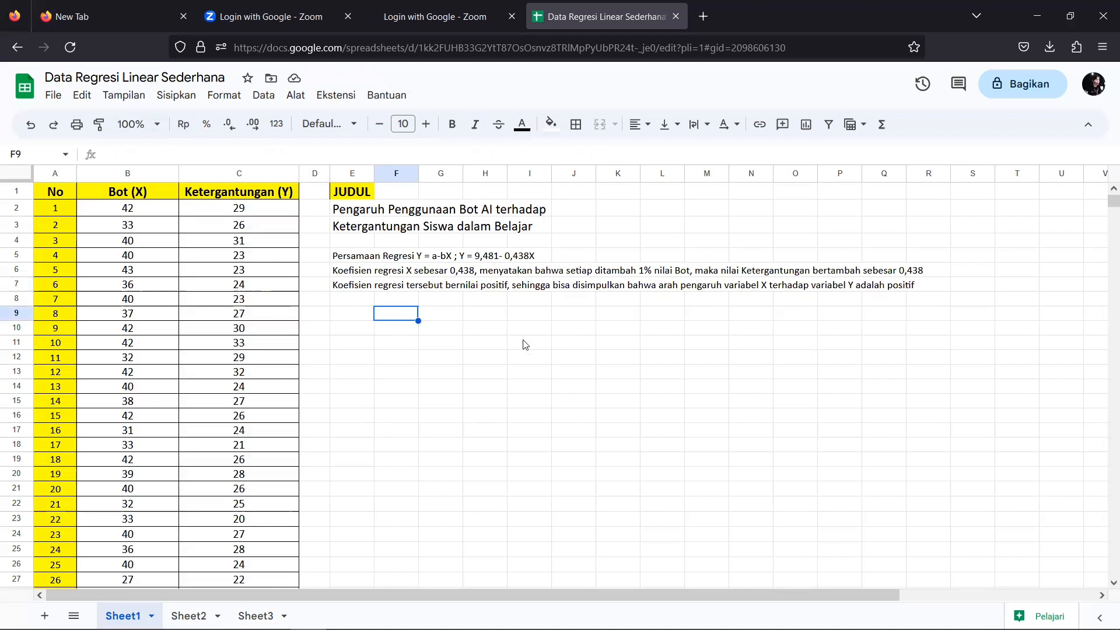
Step: Switch to the SPSS output viewer and review the regression tables from the Coefficients back to the regression syntax
{"action": "mouse_move", "coordinate": [277, 629]}
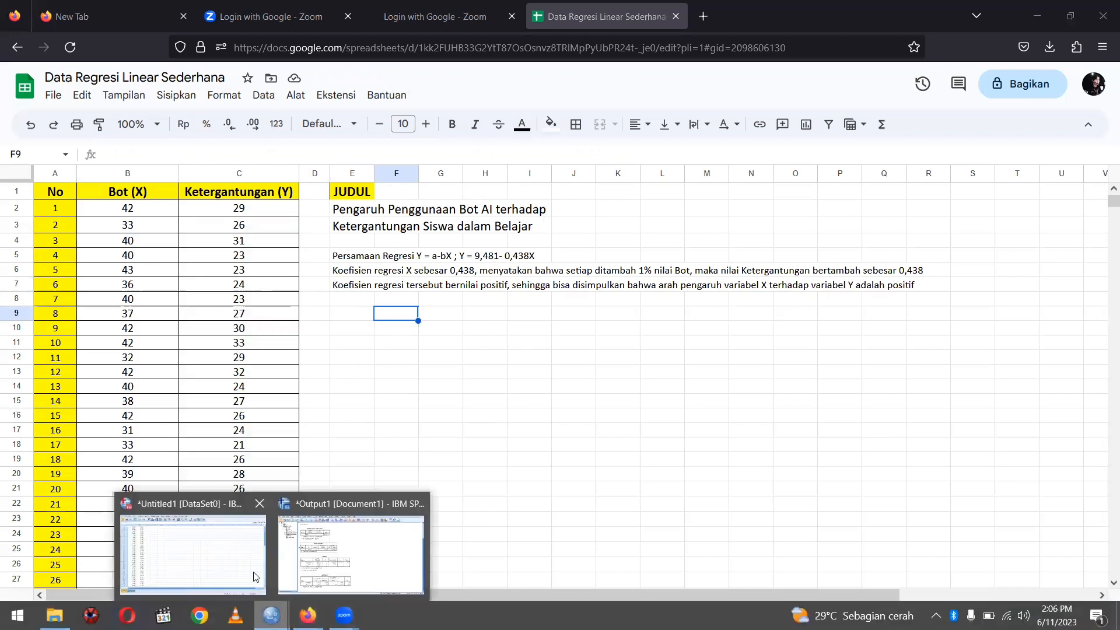
{"action": "left_click", "coordinate": [310, 561]}
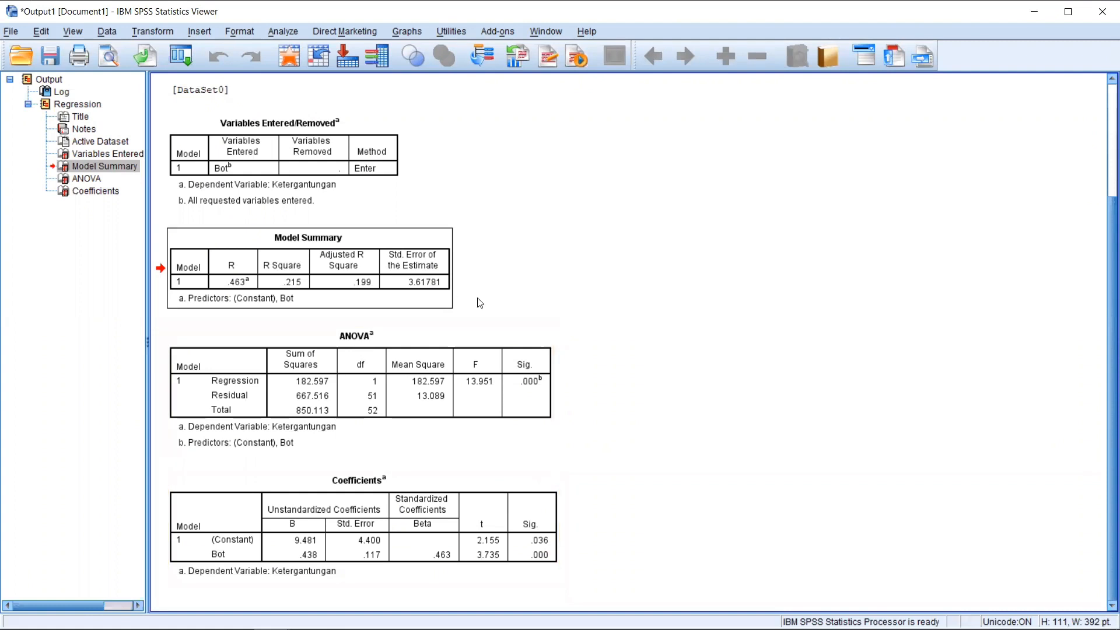
{"action": "scroll", "coordinate": [480, 302], "scroll_direction": "up", "scroll_amount": 3}
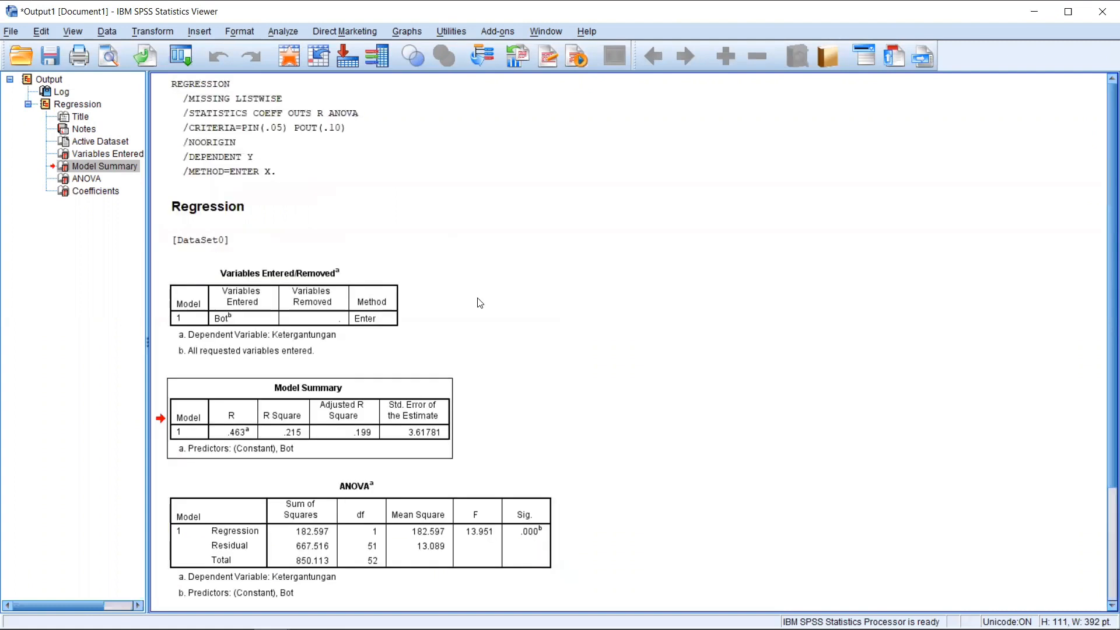